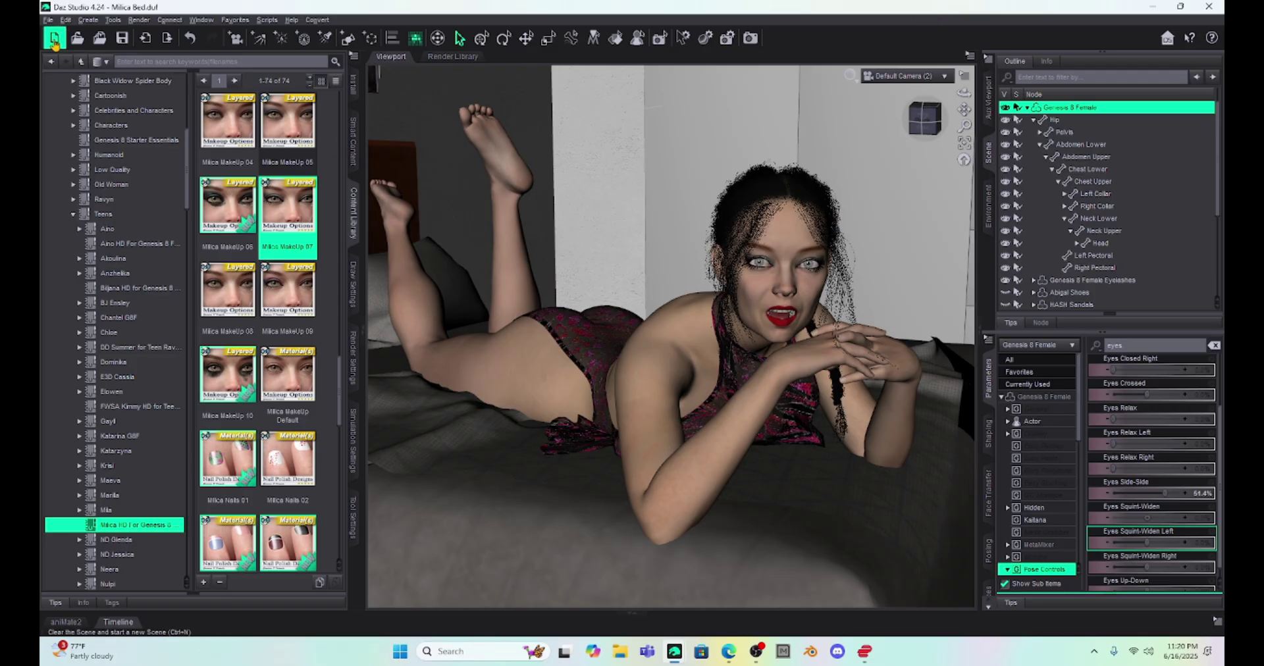
Add a New Iray Section Plane Node from the Create menu and accept its dialog.
click(88, 21)
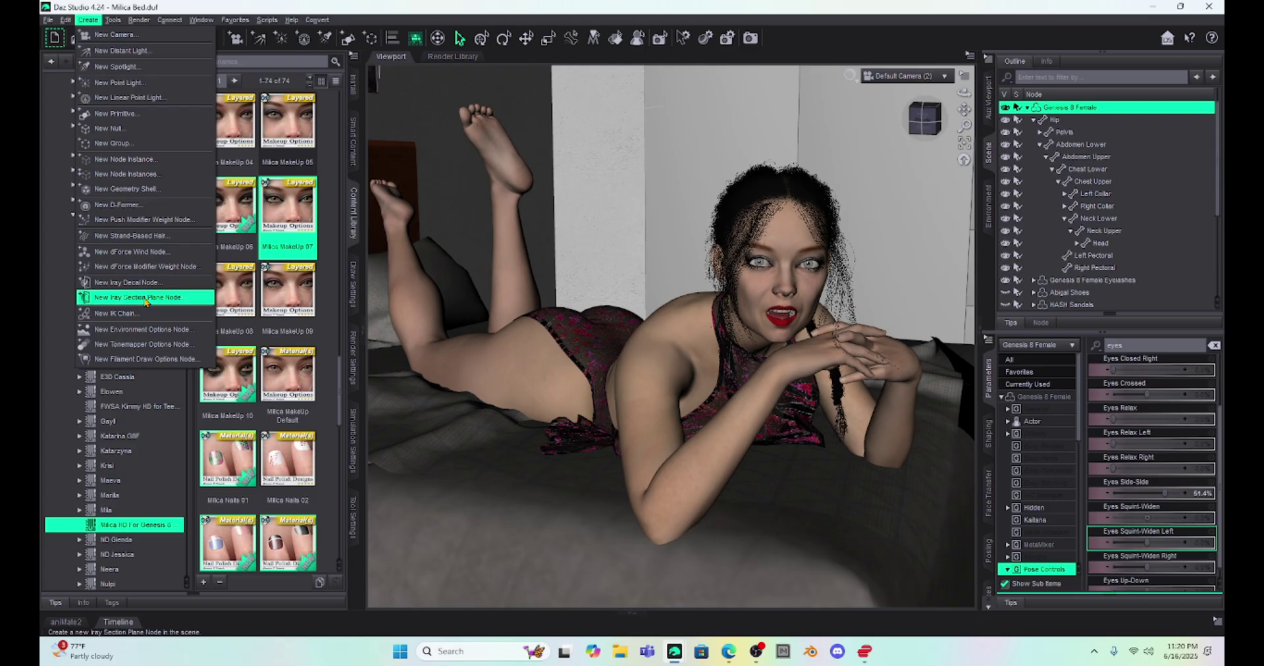
click(119, 302)
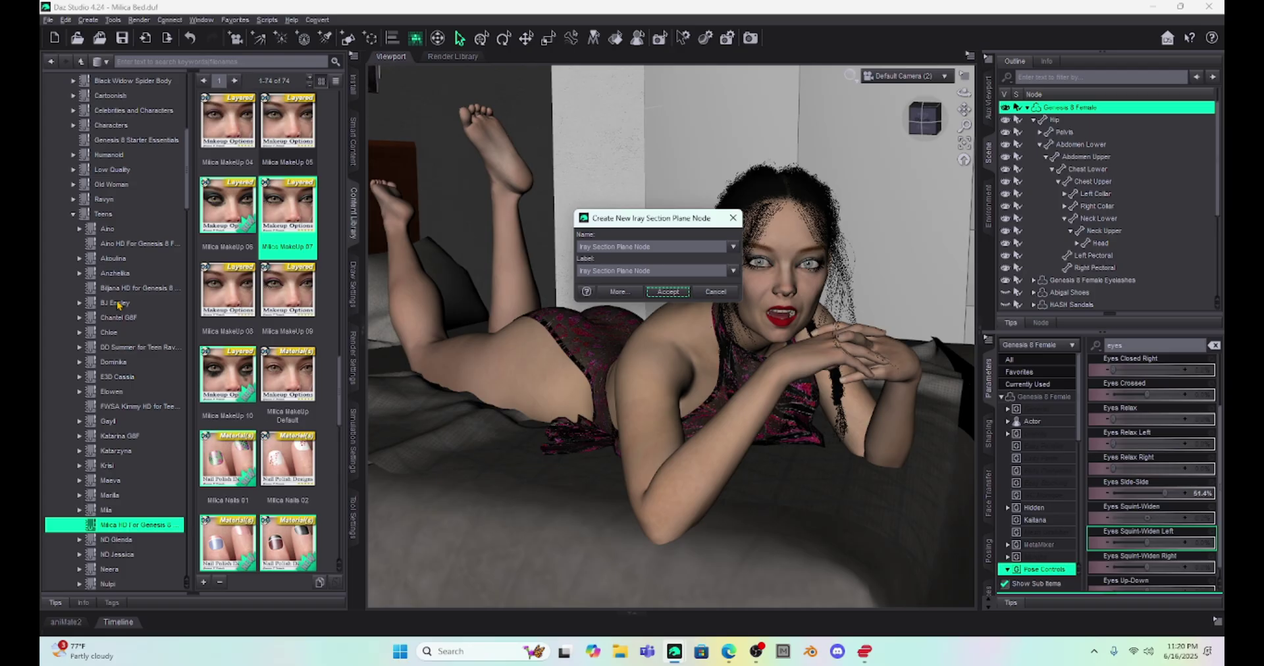
click(668, 292)
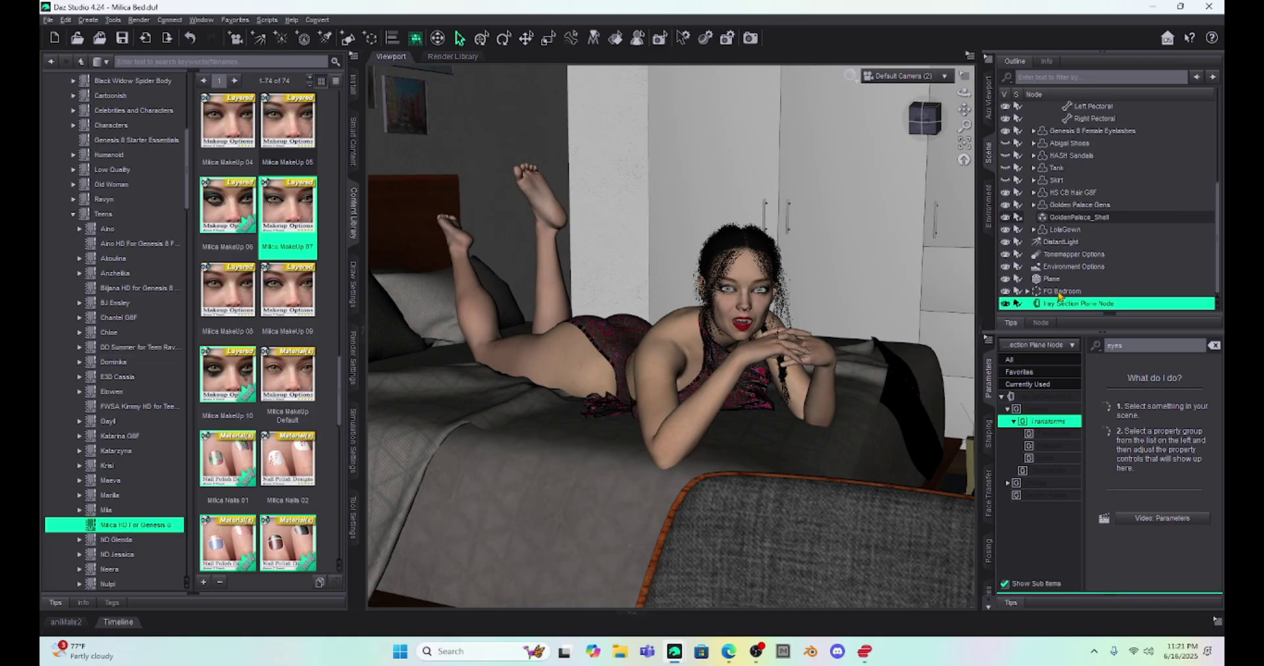
Switch the viewport to Iray preview and raise the section plane's Y Translate to about 106.
click(863, 79)
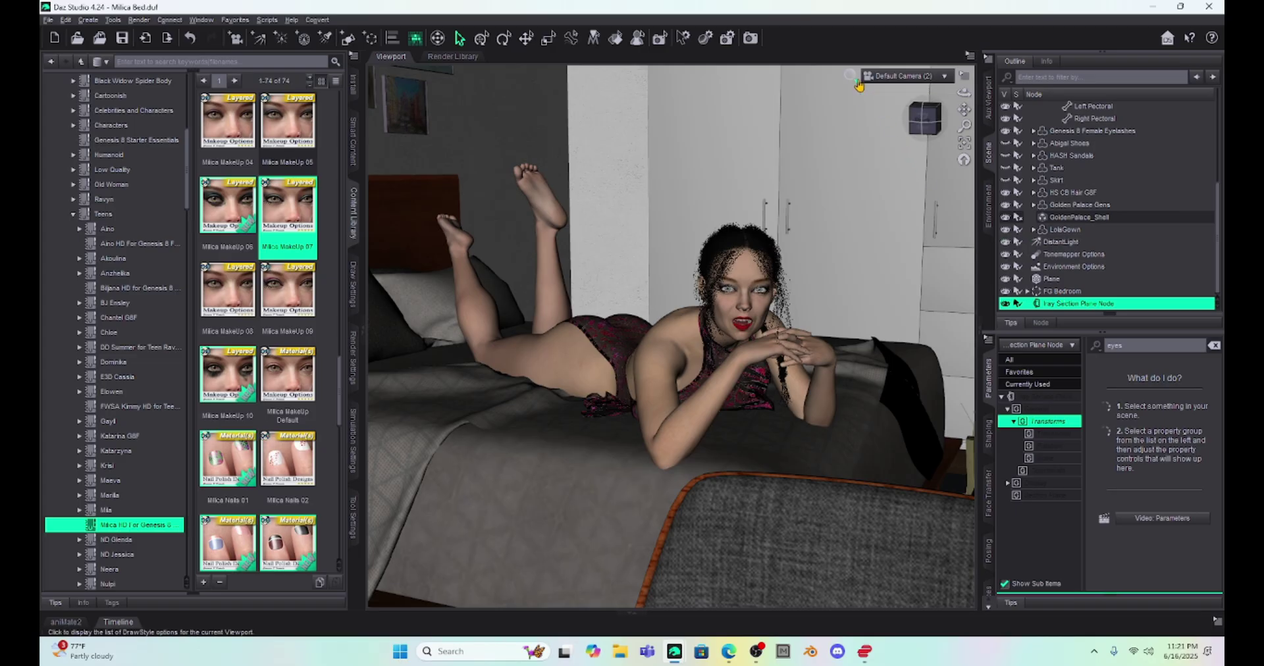
click(882, 96)
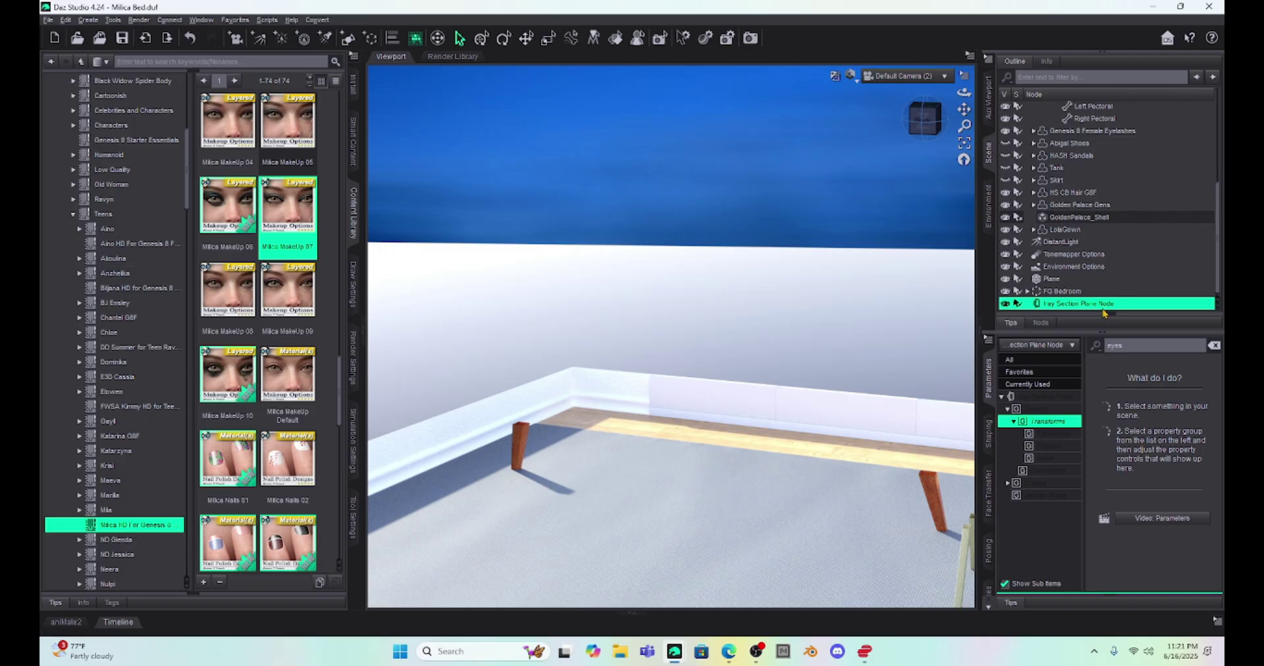
click(1095, 355)
key(BackSpace)
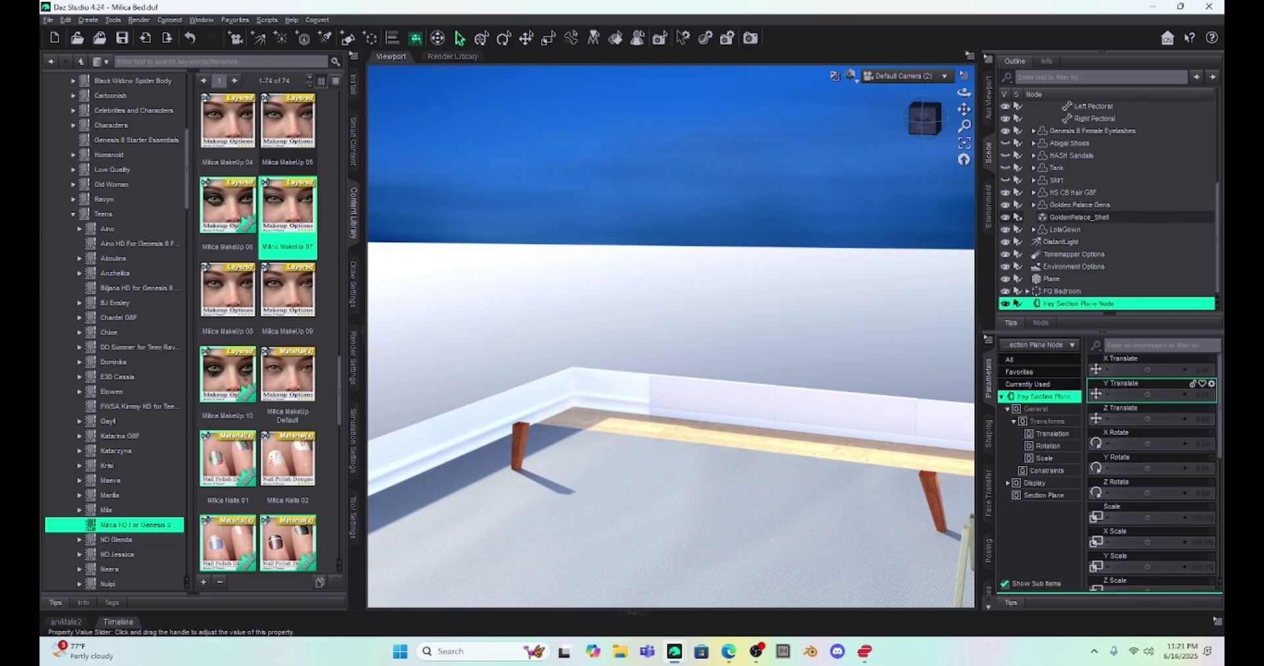
drag(1147, 394, 1172, 394)
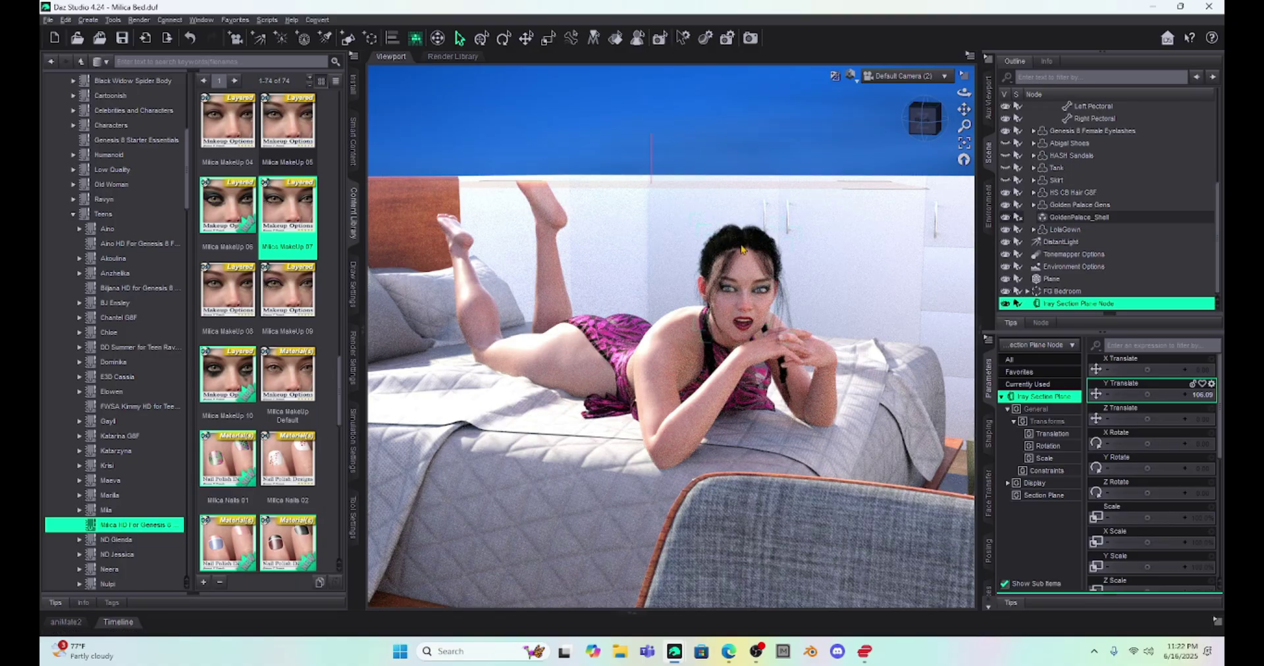
Rotate the section plane to about 58°, -46°, -5° so it cuts diagonally across the bed.
click(480, 41)
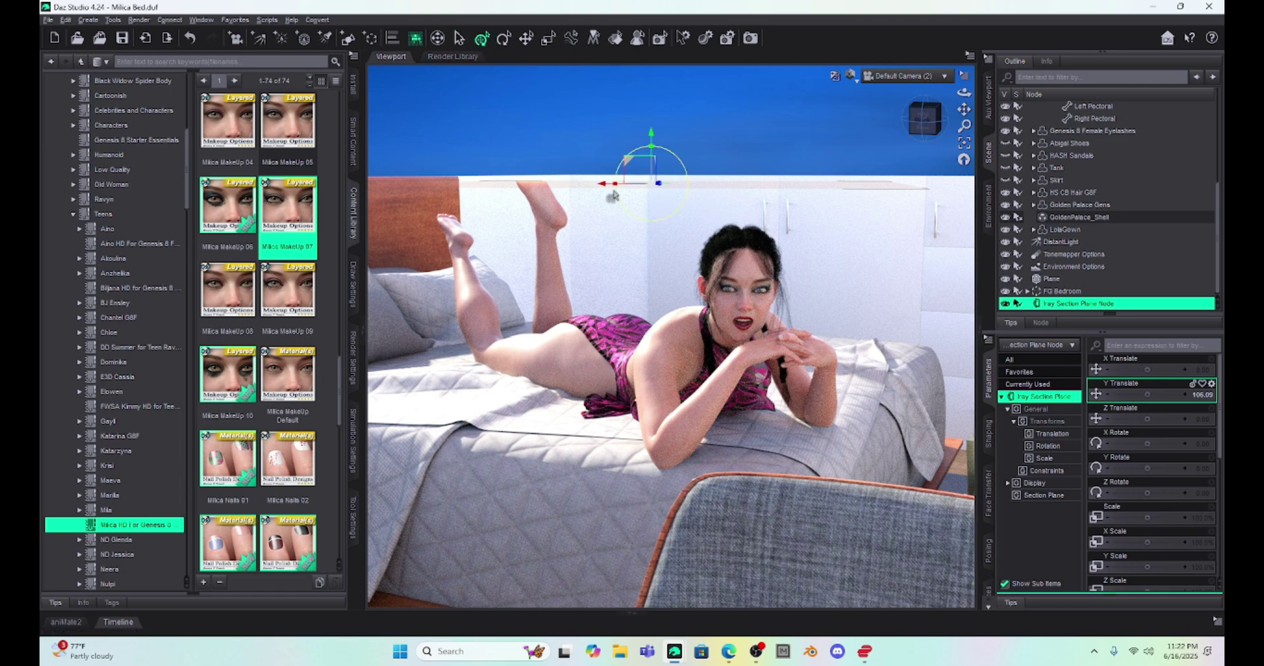
mouse_move(625, 198)
mouse_down()
mouse_move(628, 176)
mouse_move(616, 208)
mouse_move(612, 196)
mouse_move(658, 196)
mouse_up()
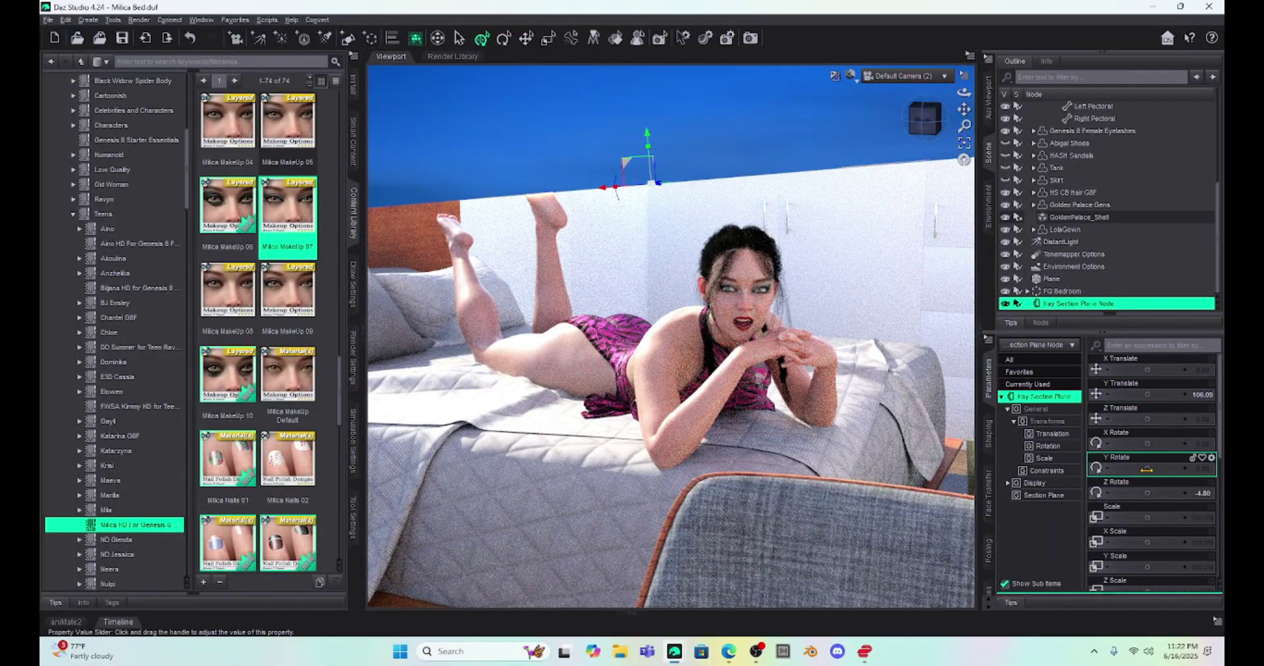
mouse_move(1154, 468)
mouse_down()
mouse_move(1130, 468)
mouse_move(1165, 444)
mouse_move(1144, 445)
mouse_up()
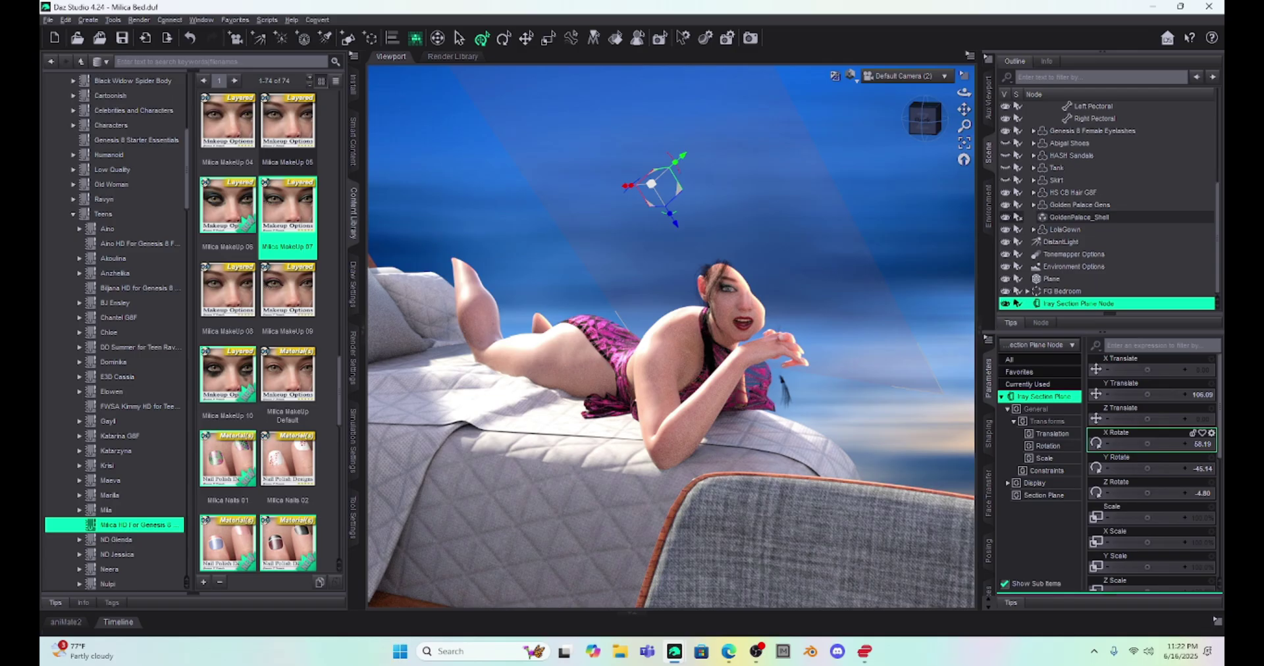
drag(922, 122, 925, 119)
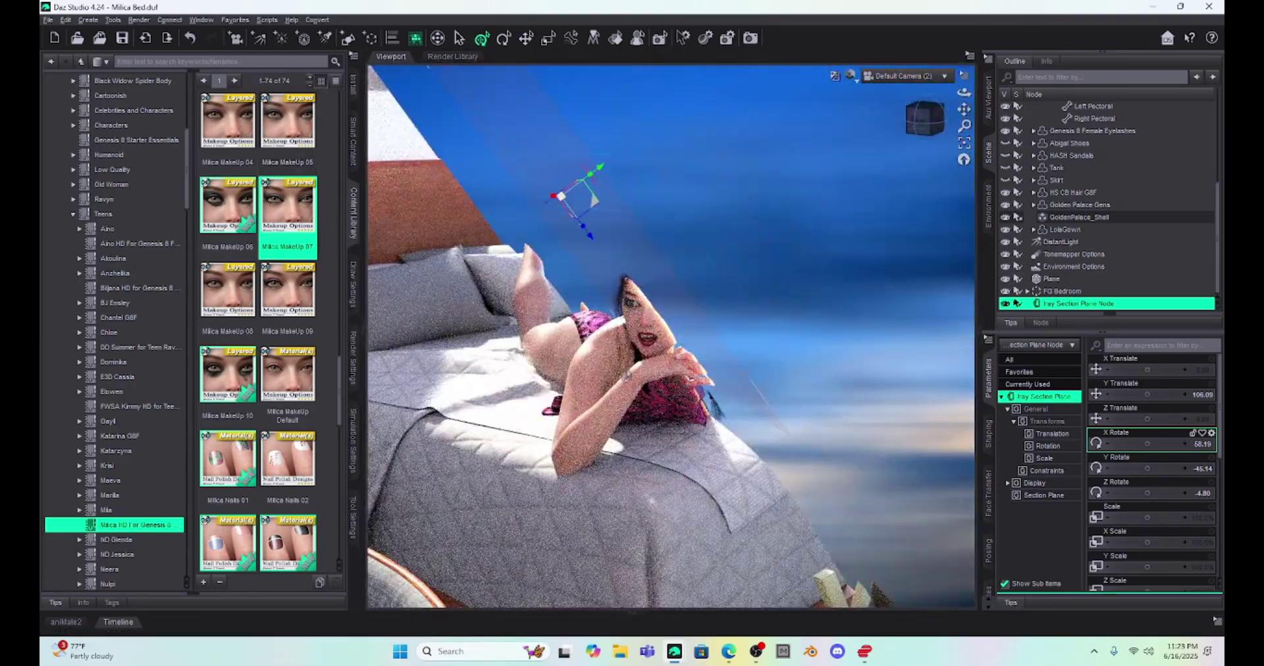
Retilt the section plane's X and Z rotation to about 29° and -5°.
drag(925, 119, 929, 120)
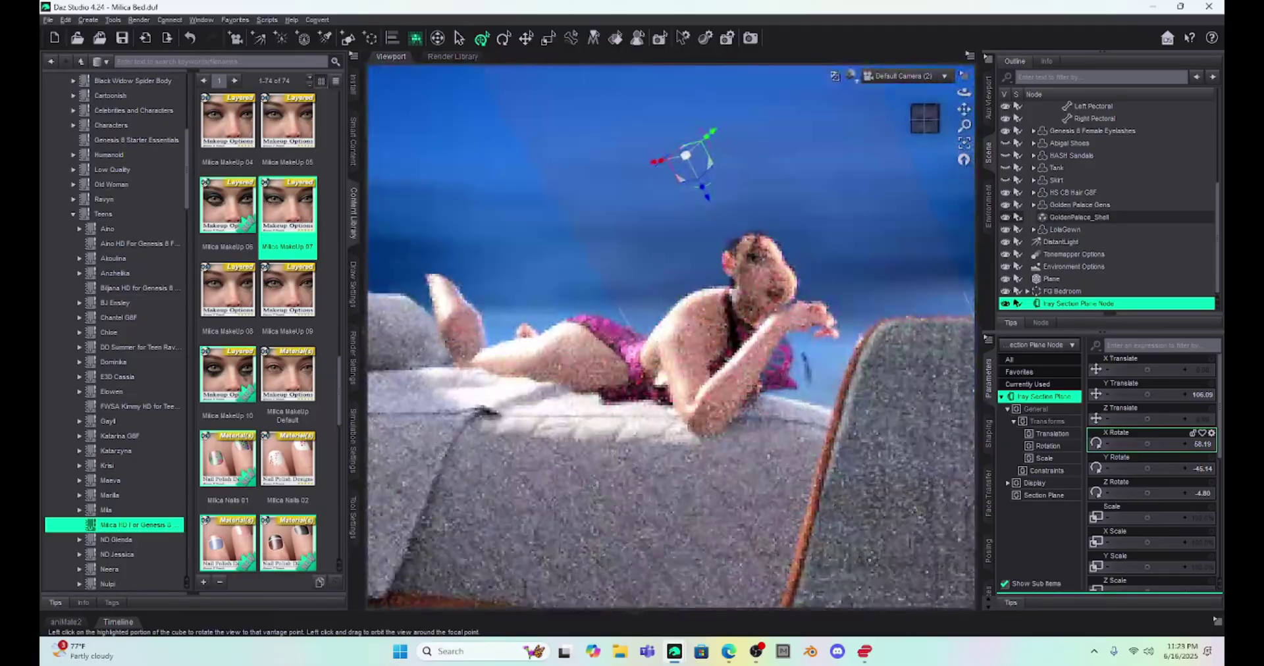
drag(925, 119, 658, 416)
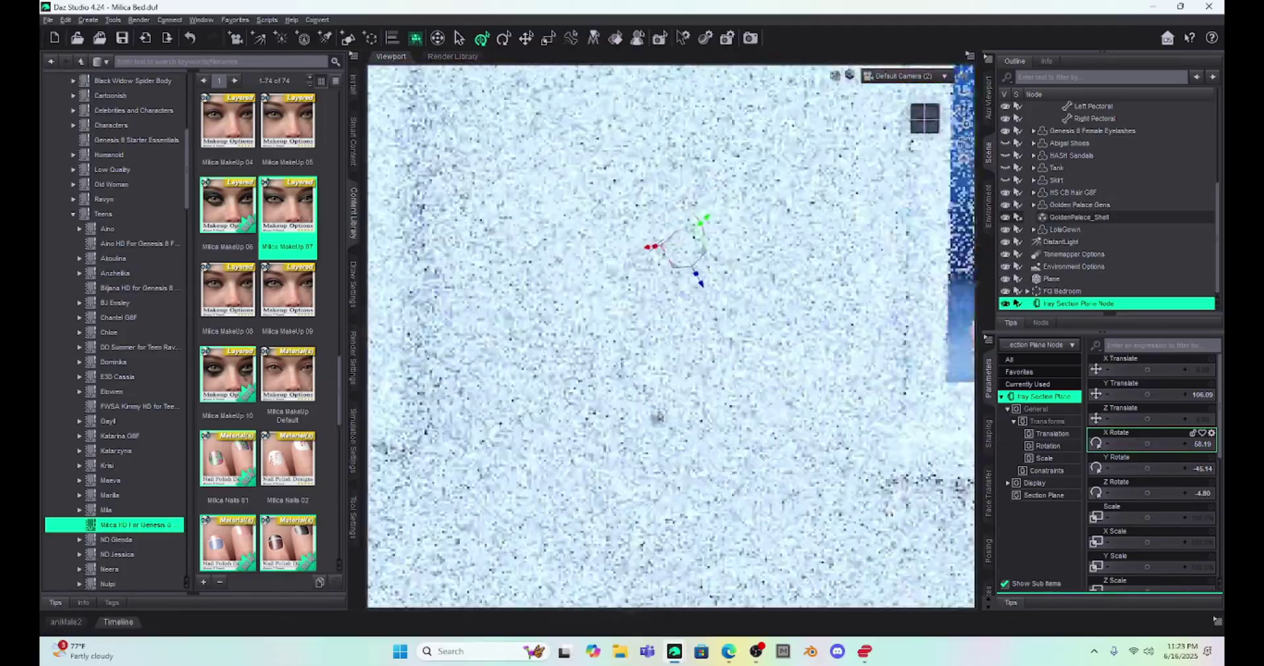
scroll(658, 416, down, 5)
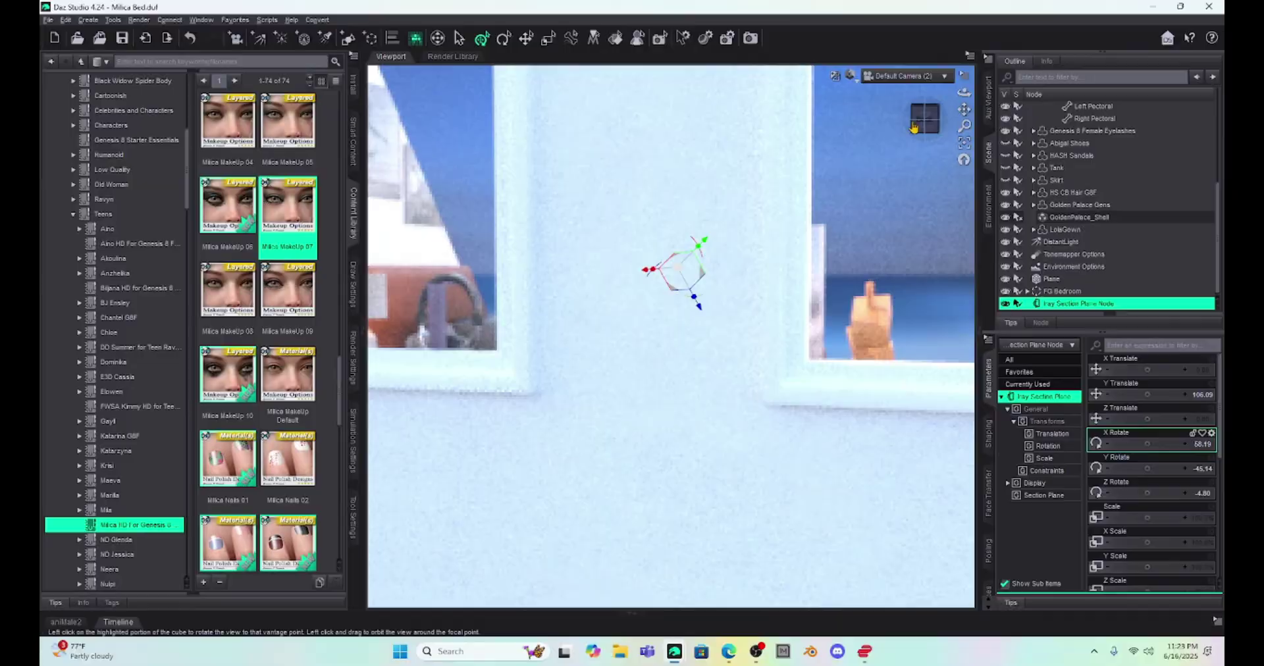
drag(925, 118, 925, 119)
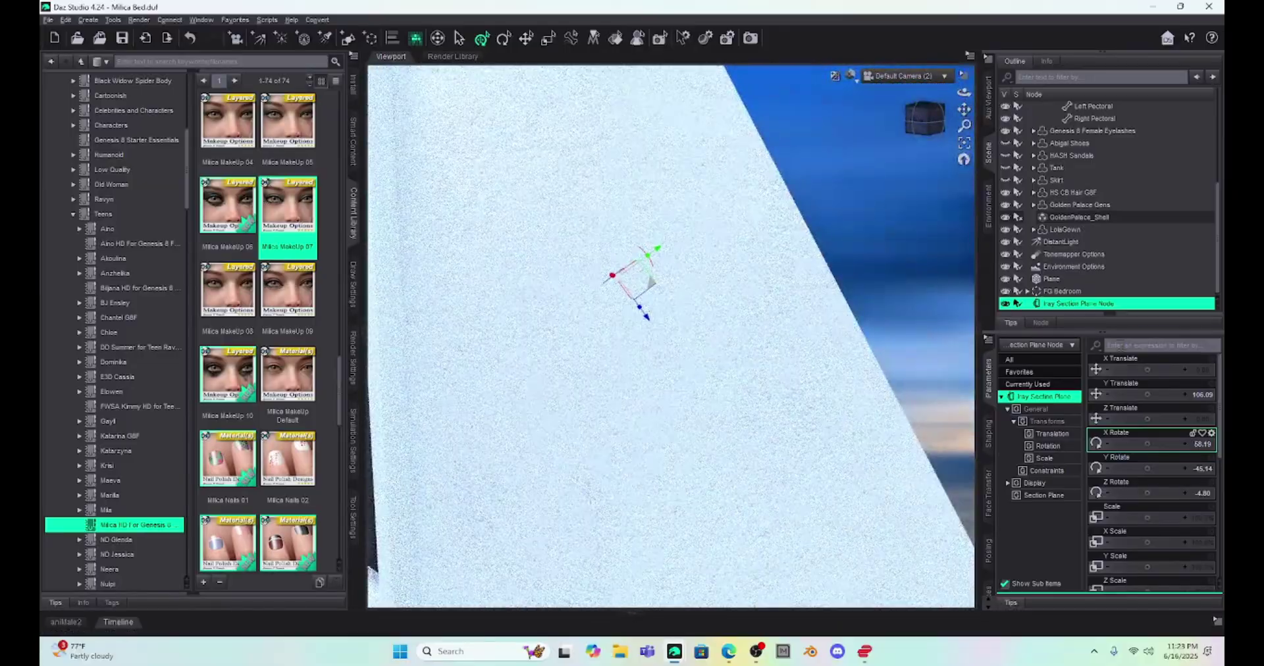
drag(1160, 443, 1185, 443)
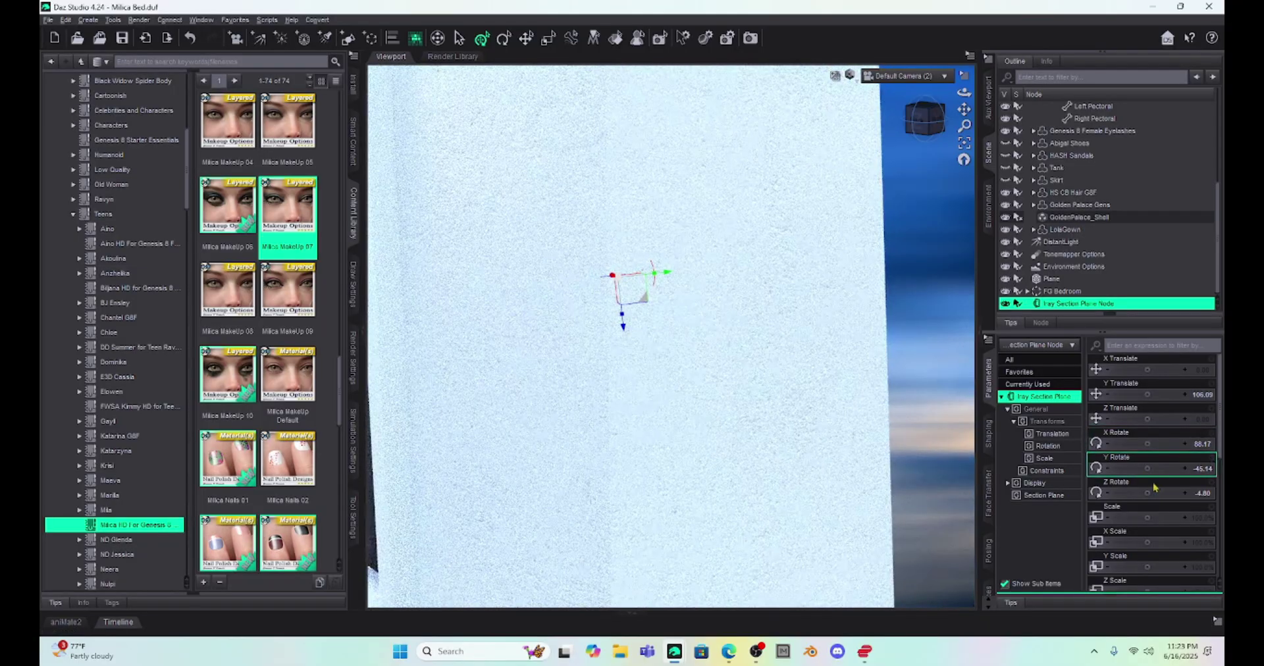
drag(1140, 493, 1147, 493)
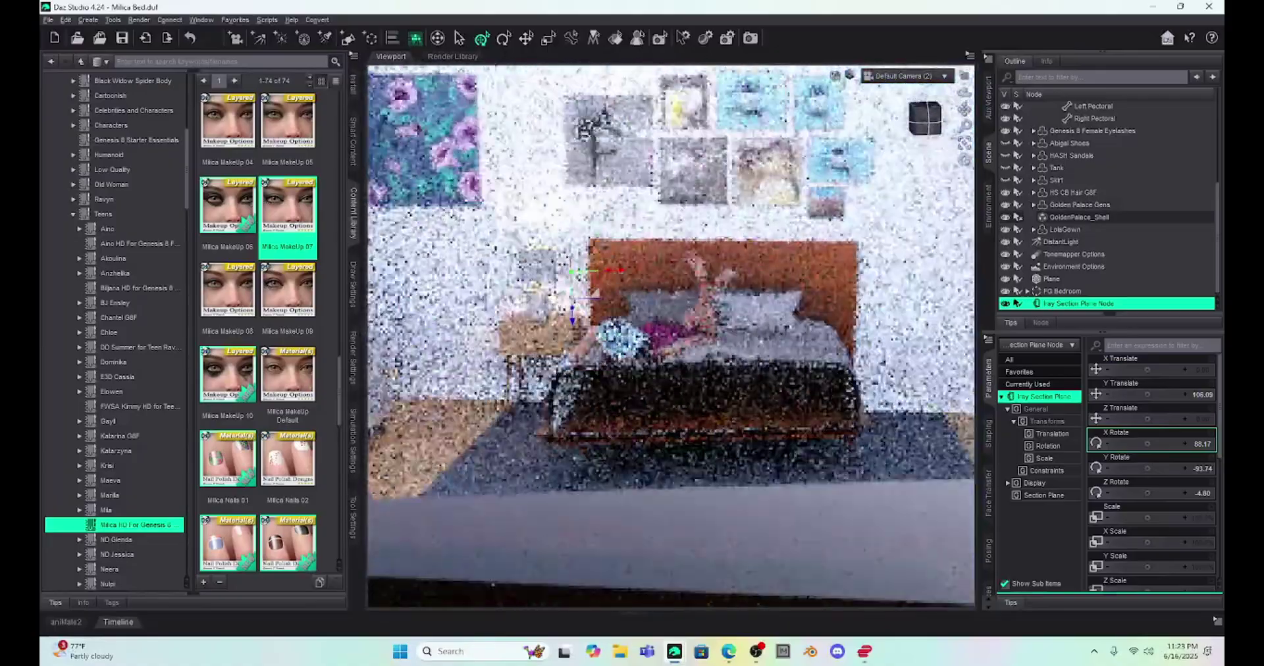
drag(1148, 443, 1127, 444)
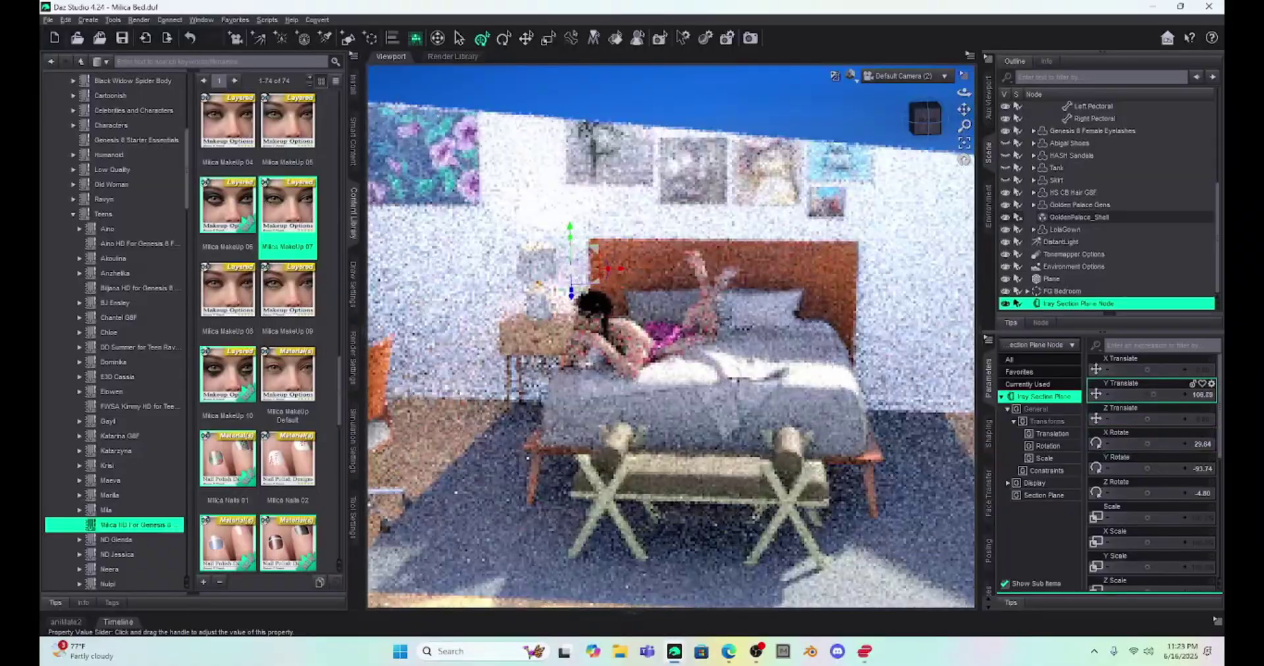
Raise the section plane to about 158 units and zoom in on the figure.
drag(1160, 394, 1147, 394)
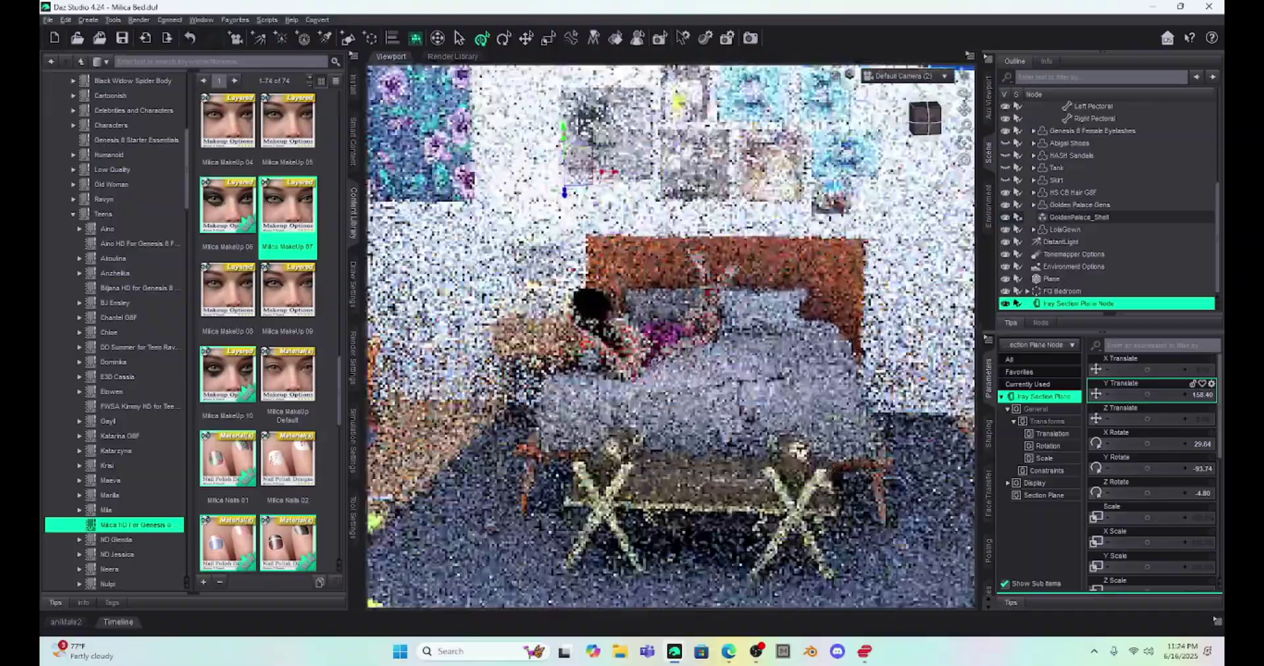
scroll(672, 336, up, 2)
scroll(655, 352, up, 1)
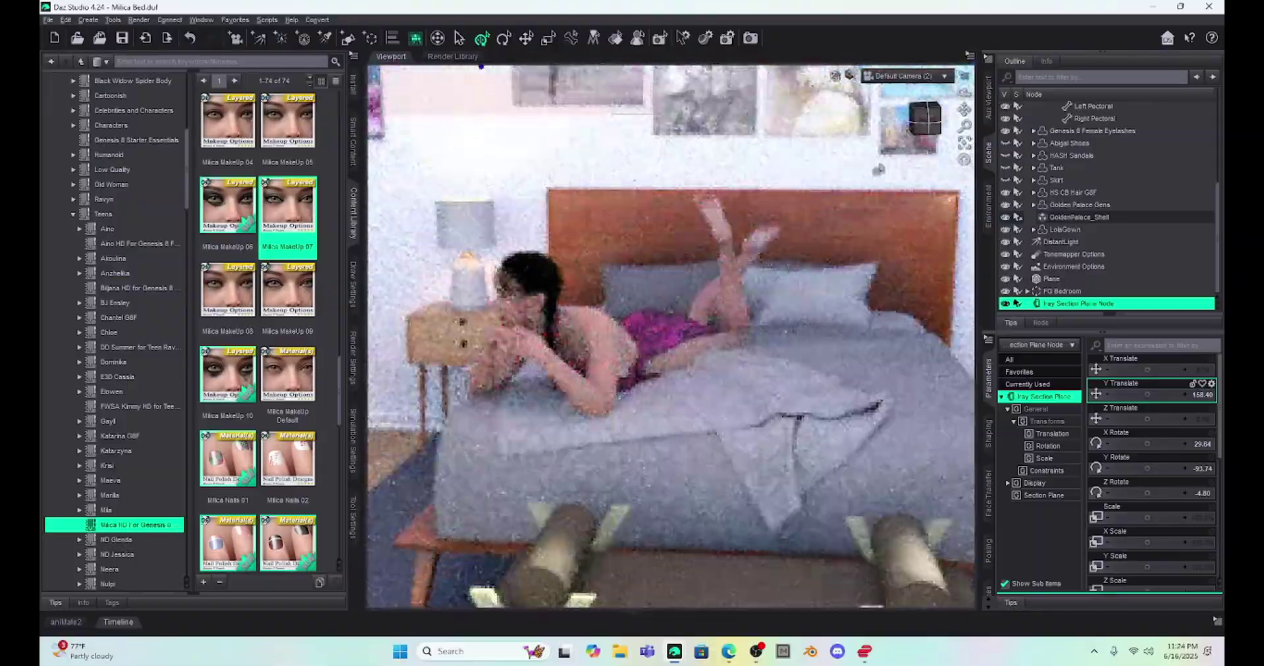
drag(878, 170, 925, 119)
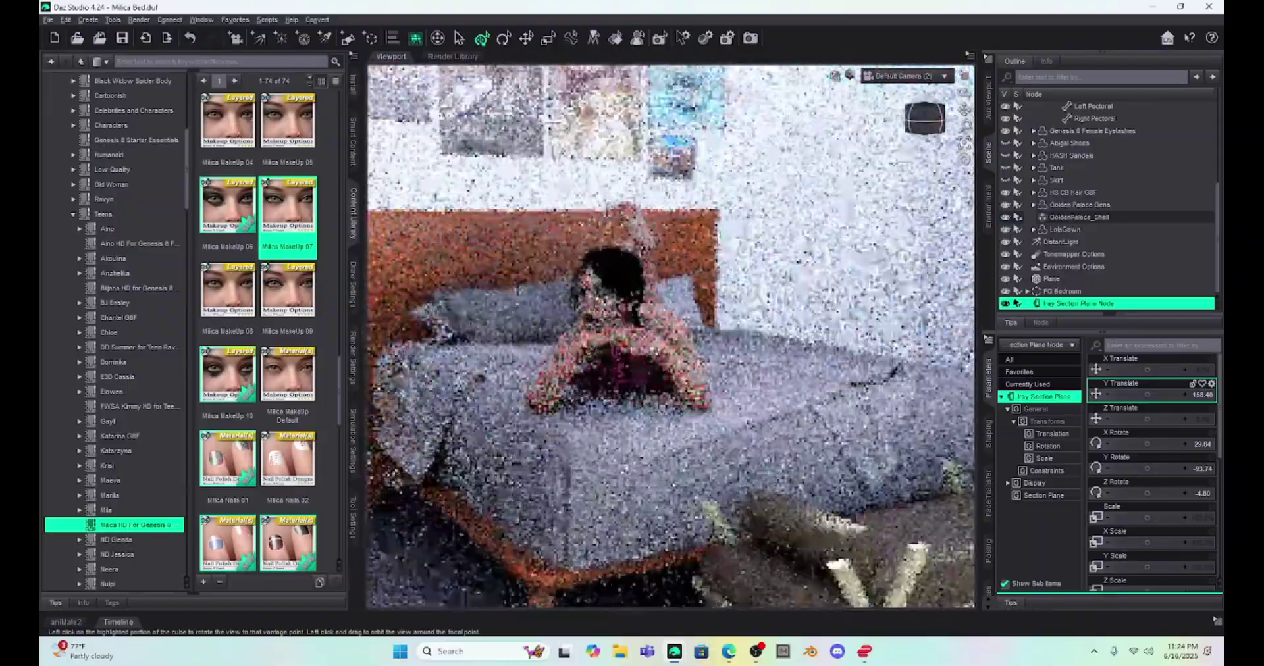
scroll(925, 118, up, 1)
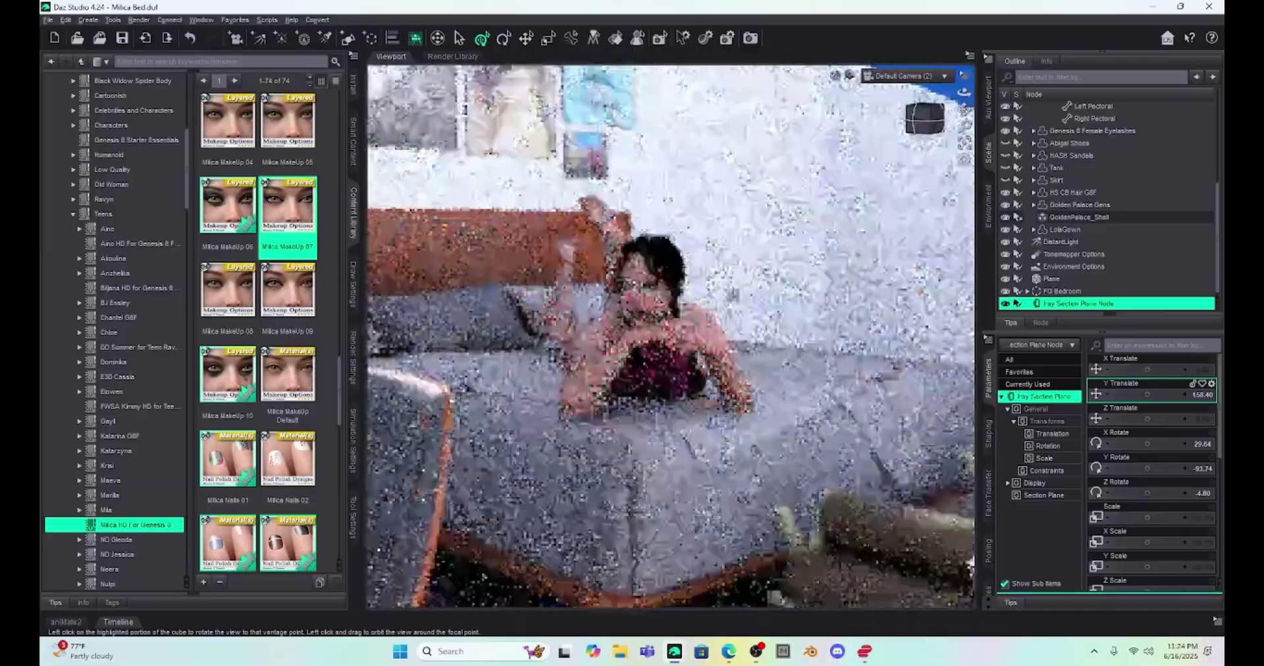
scroll(731, 291, up, 2)
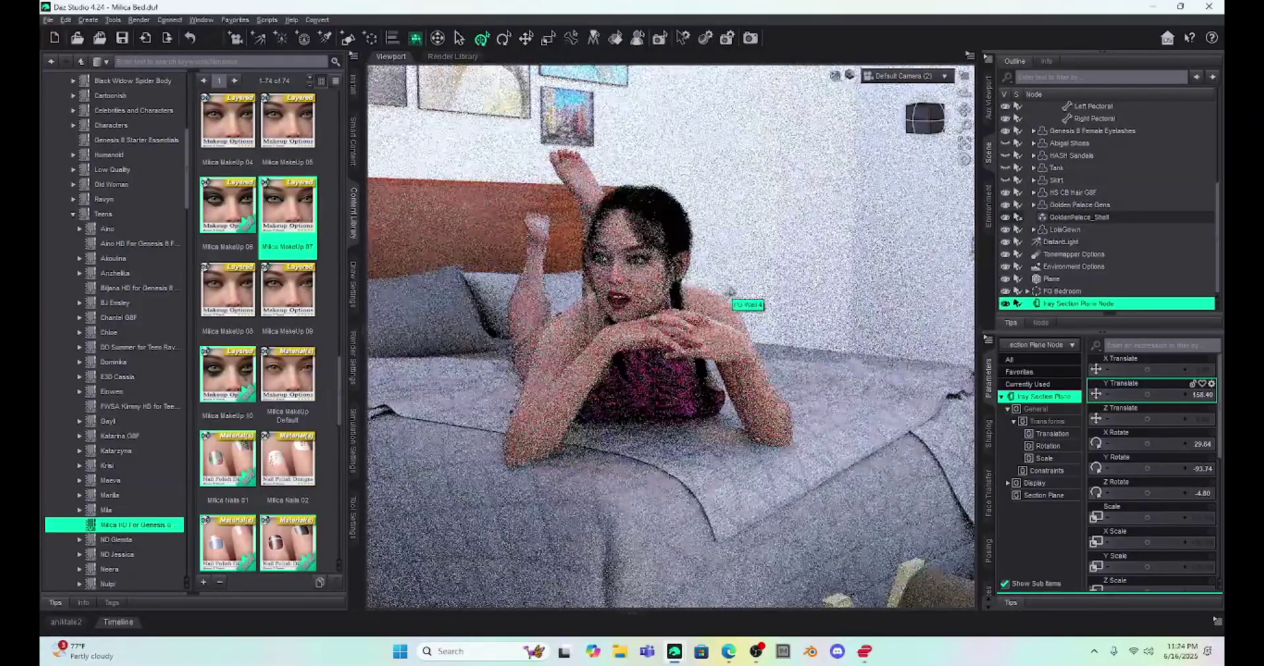
Switch to Perspective View and orbit outside the bedroom to see the diagonal cutaway.
click(925, 78)
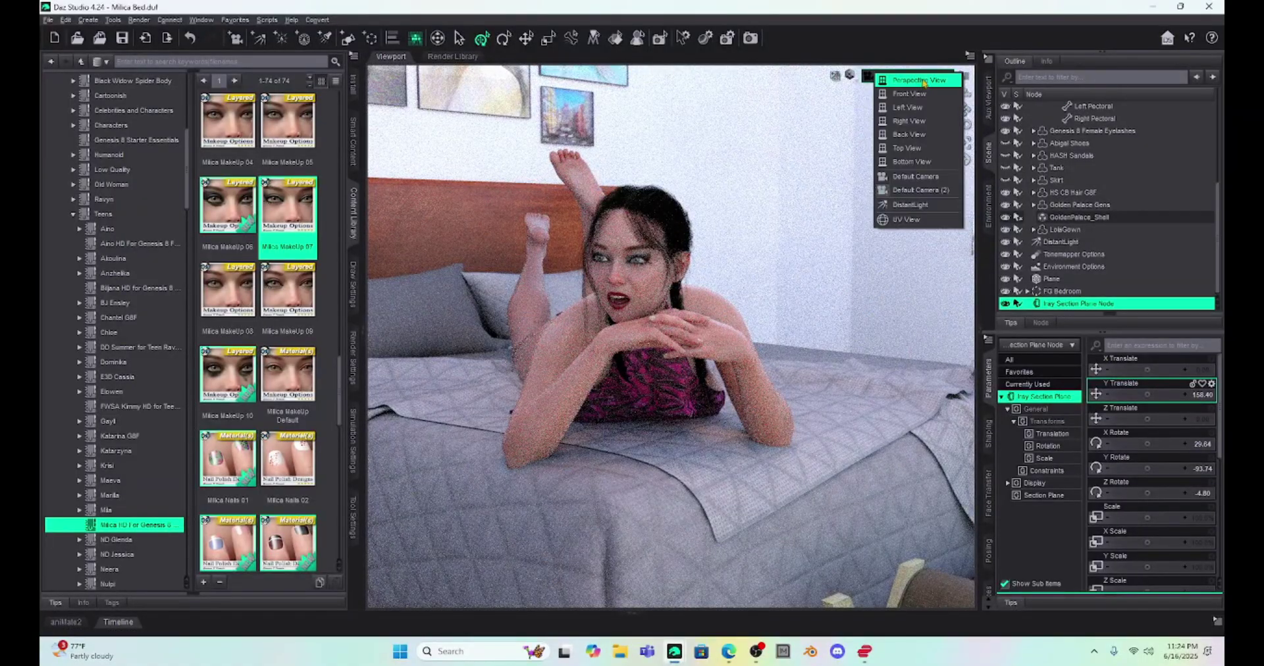
mouse_move(686, 315)
alt+mouse_down()
mouse_move(561, 358)
mouse_move(479, 357)
mouse_move(617, 457)
alt+mouse_up()
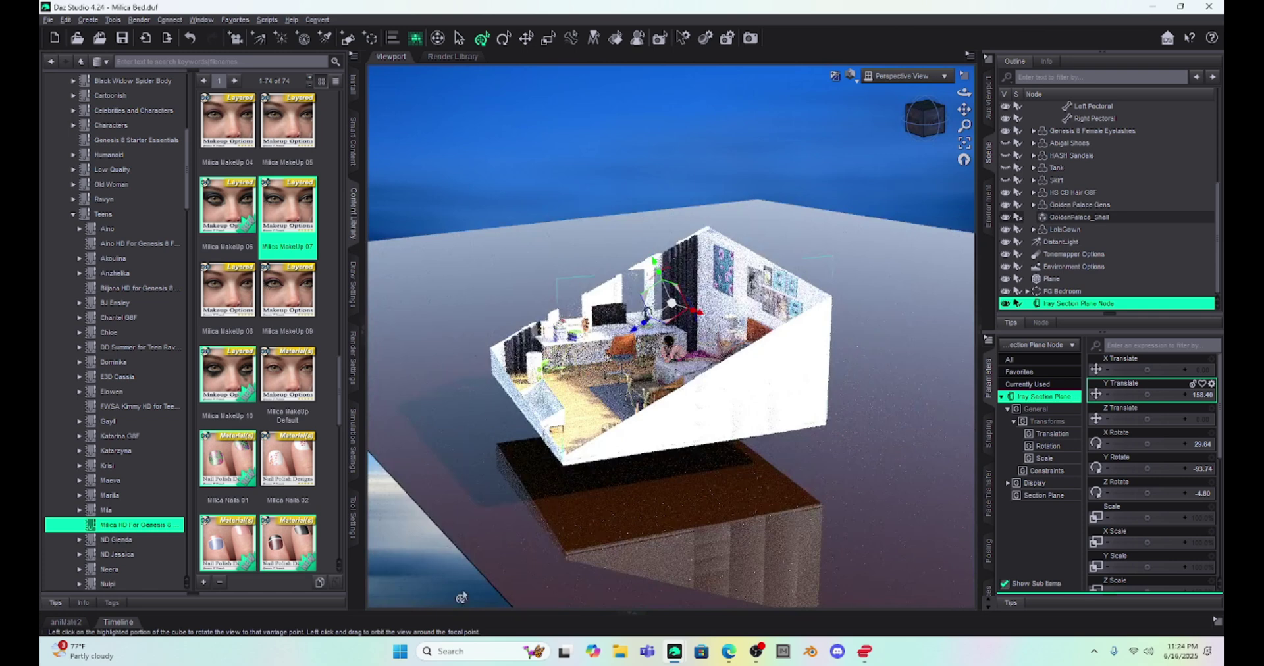
click(926, 119)
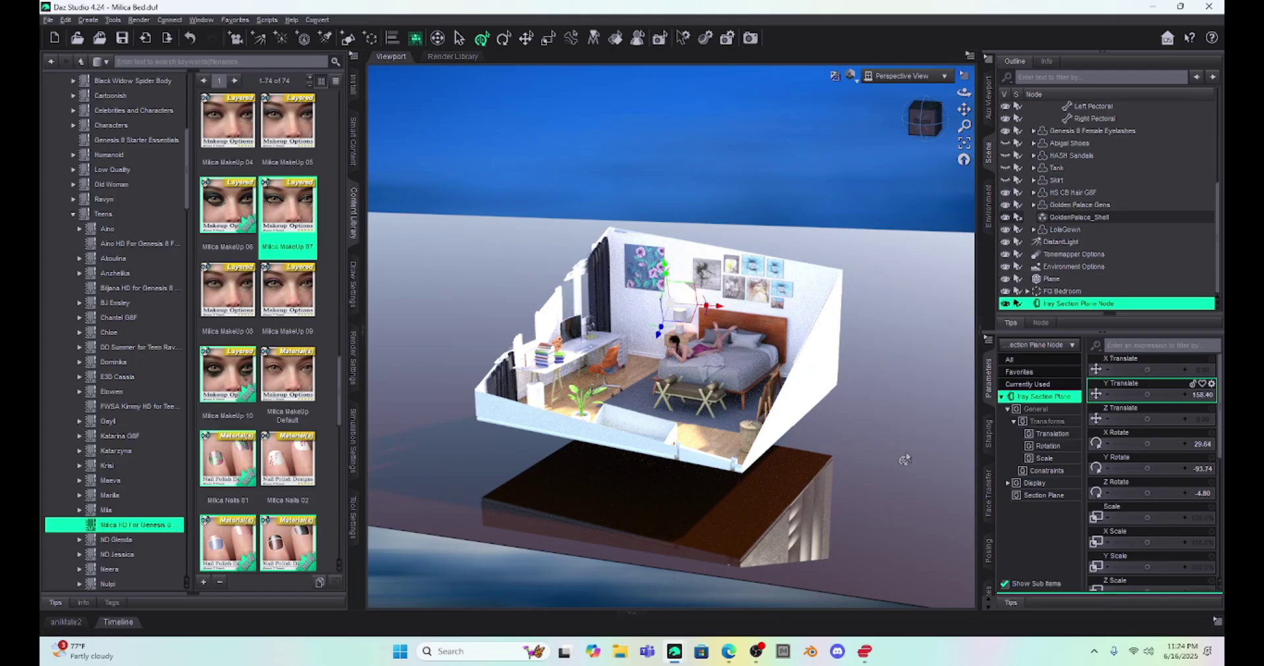
click(1005, 303)
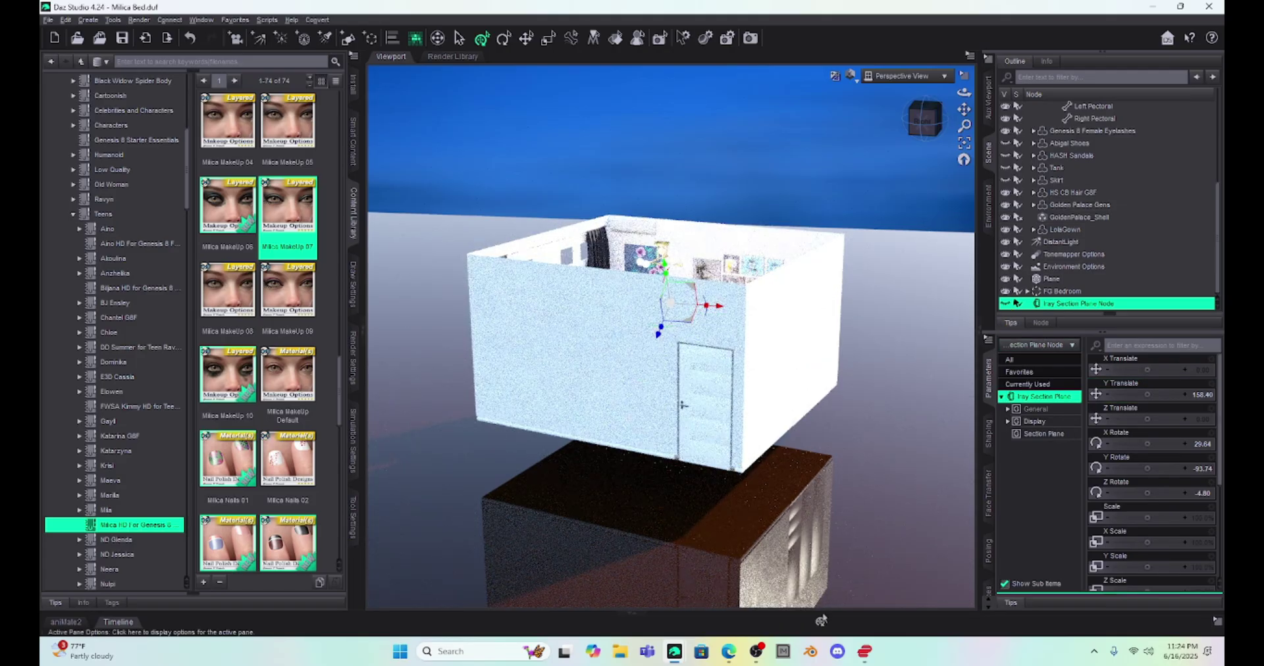
drag(925, 117, 924, 131)
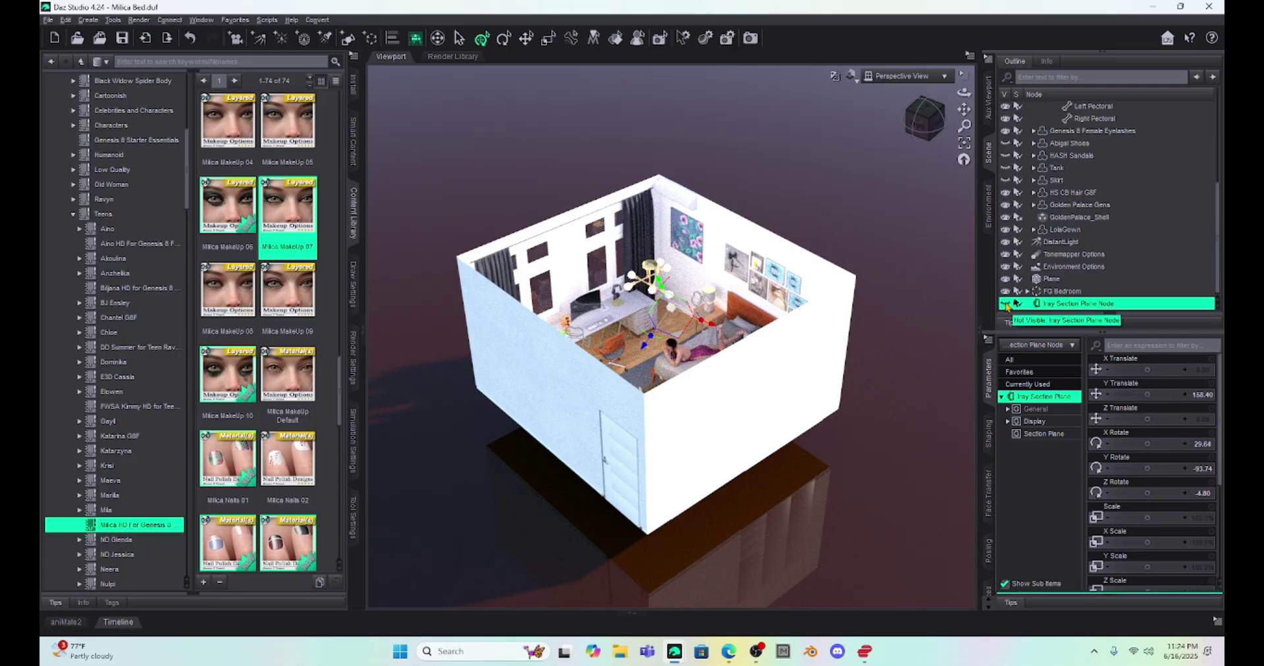
click(1006, 303)
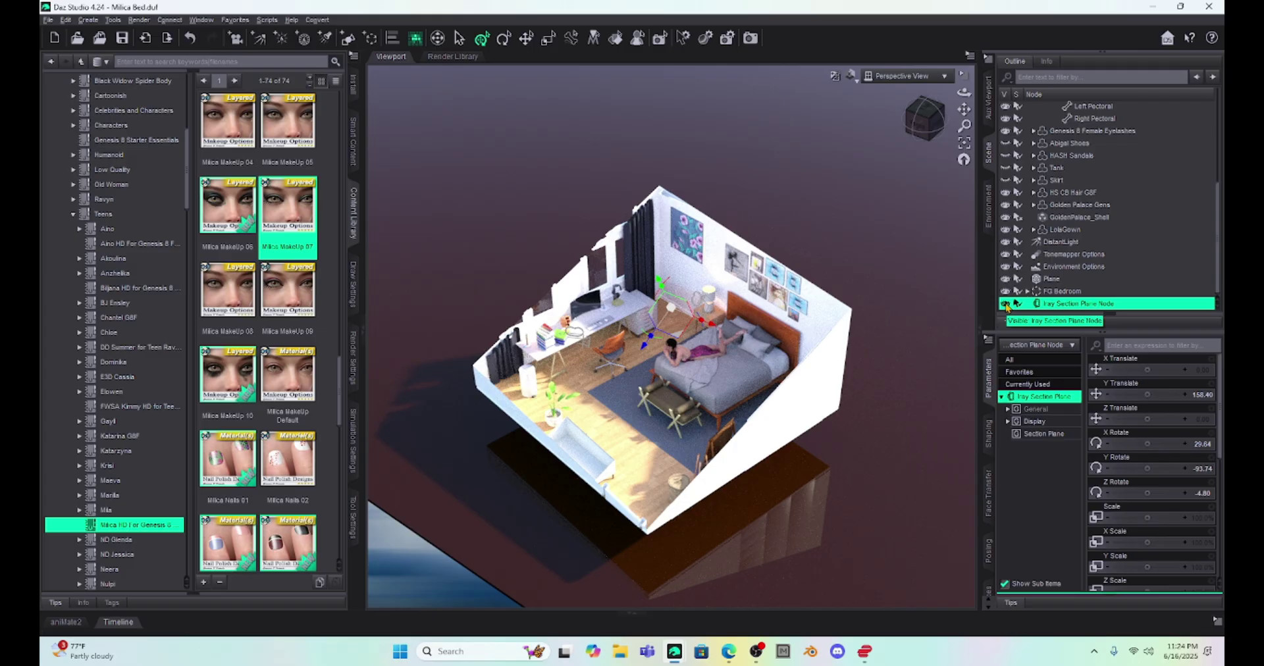
click(915, 127)
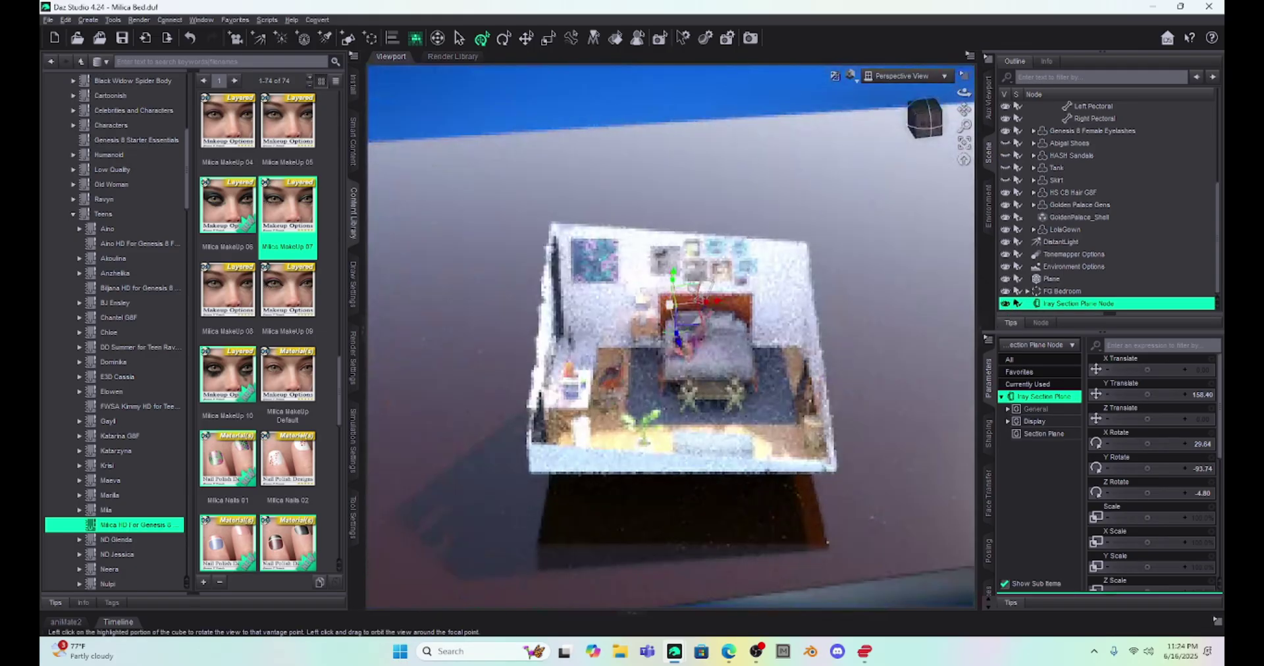
Zoom and orbit the view in close on the woman lying on the bed.
scroll(767, 329, up, 3)
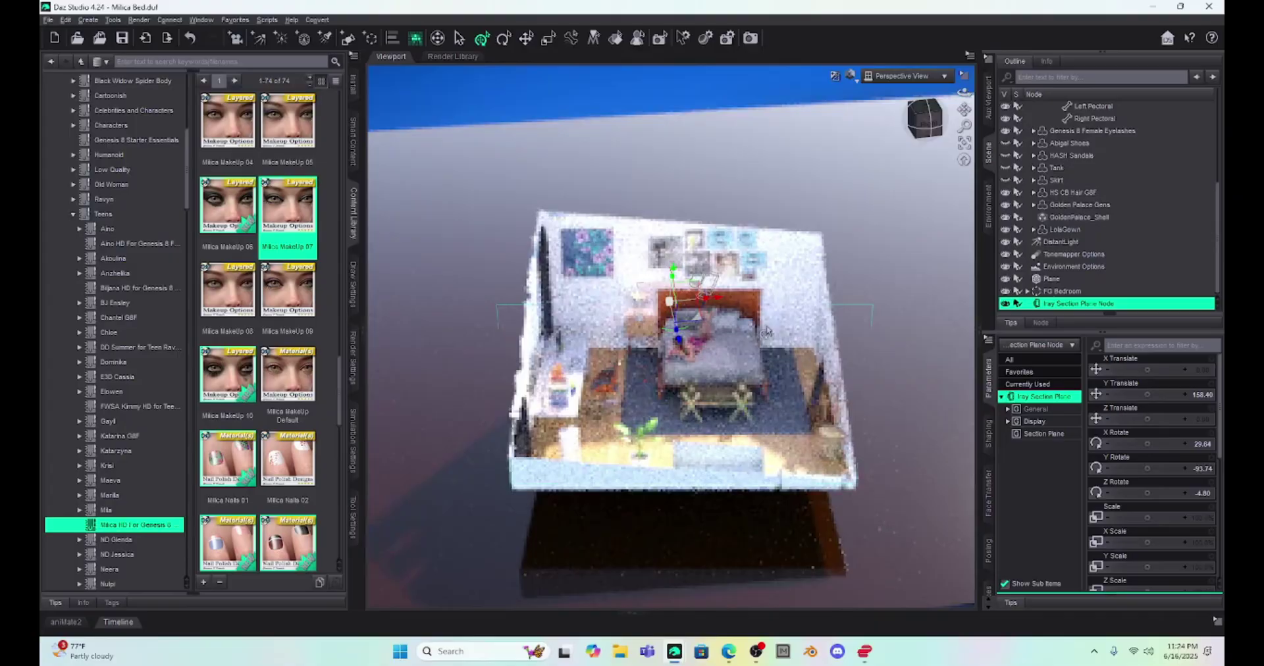
scroll(767, 330, up, 1)
scroll(767, 329, up, 2)
scroll(767, 329, up, 2)
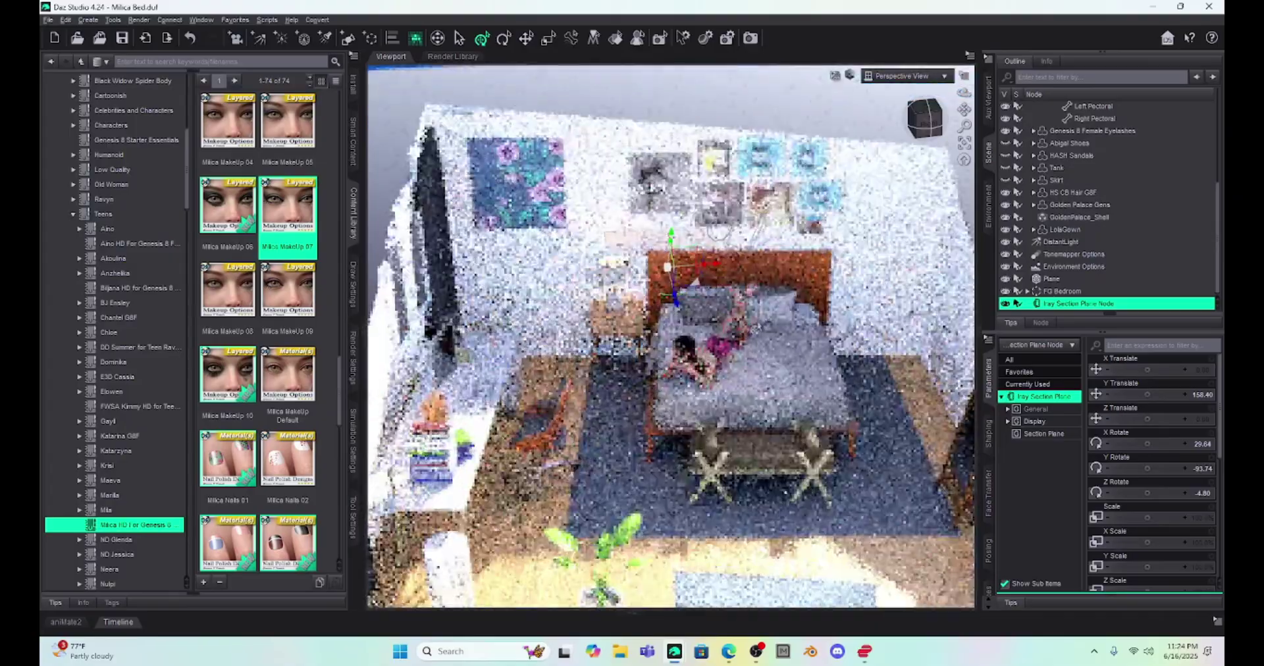
scroll(767, 329, up, 2)
scroll(800, 253, up, 2)
scroll(800, 254, up, 2)
scroll(800, 254, up, 2)
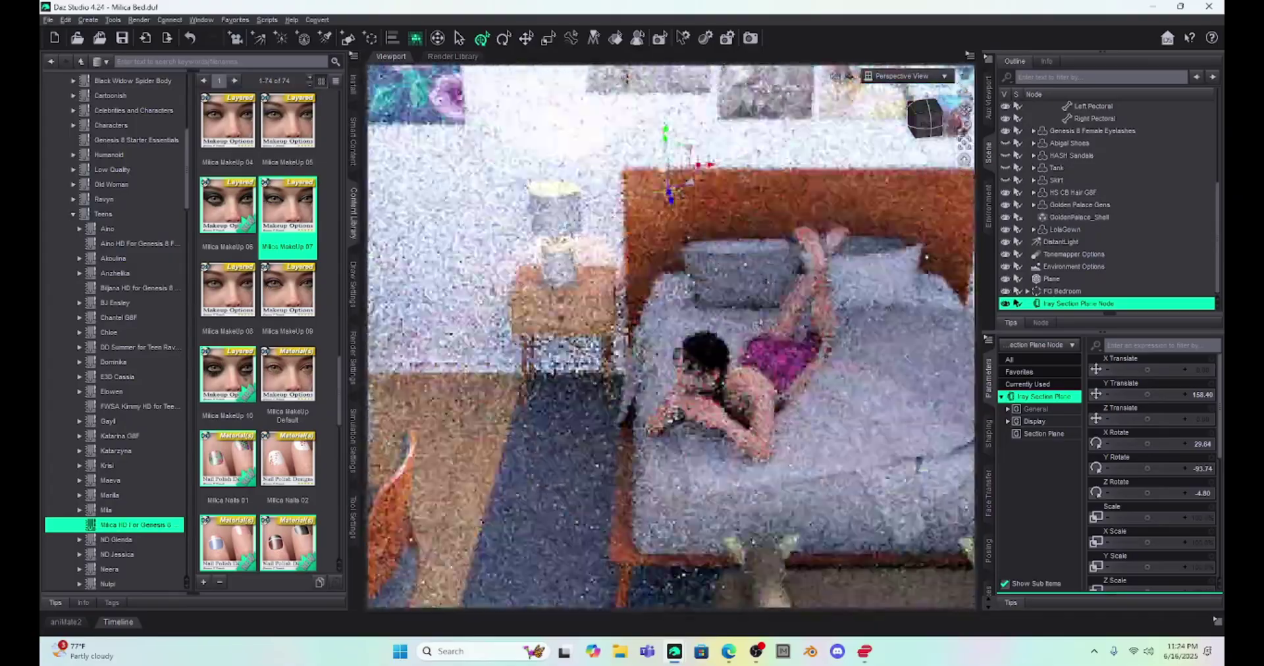
scroll(800, 253, up, 2)
mouse_move(884, 176)
mouse_down()
mouse_move(925, 118)
mouse_move(925, 142)
mouse_move(963, 109)
mouse_up()
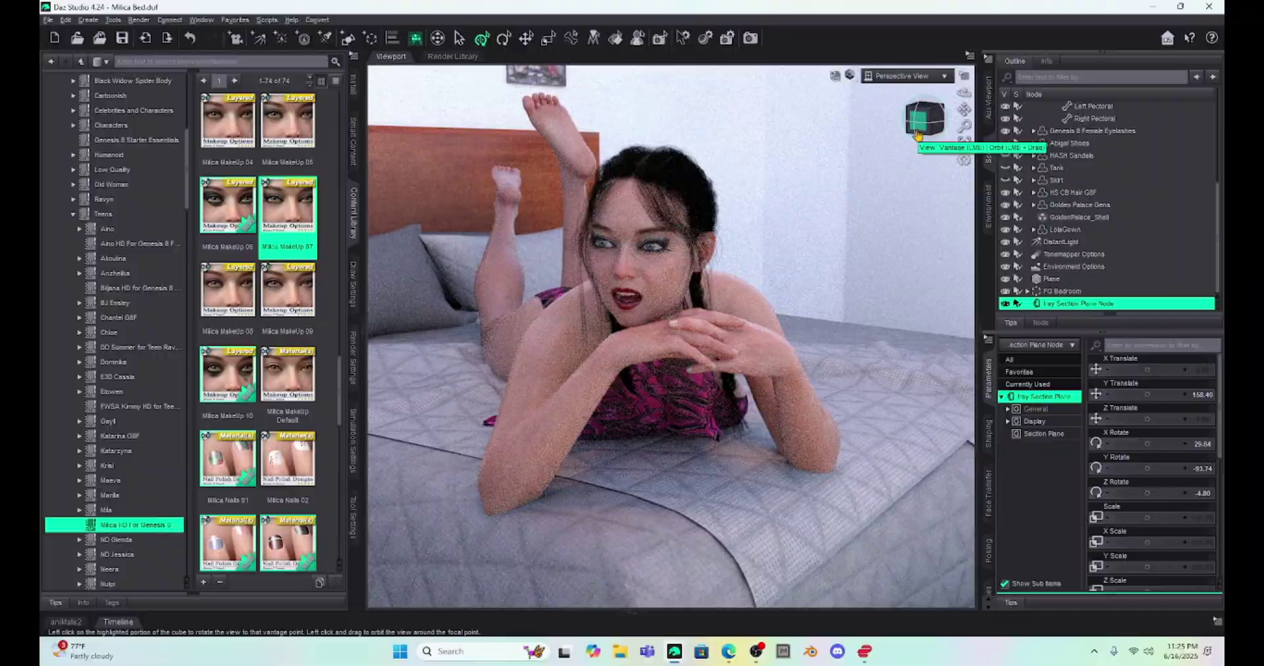
drag(917, 135, 922, 142)
drag(965, 109, 965, 111)
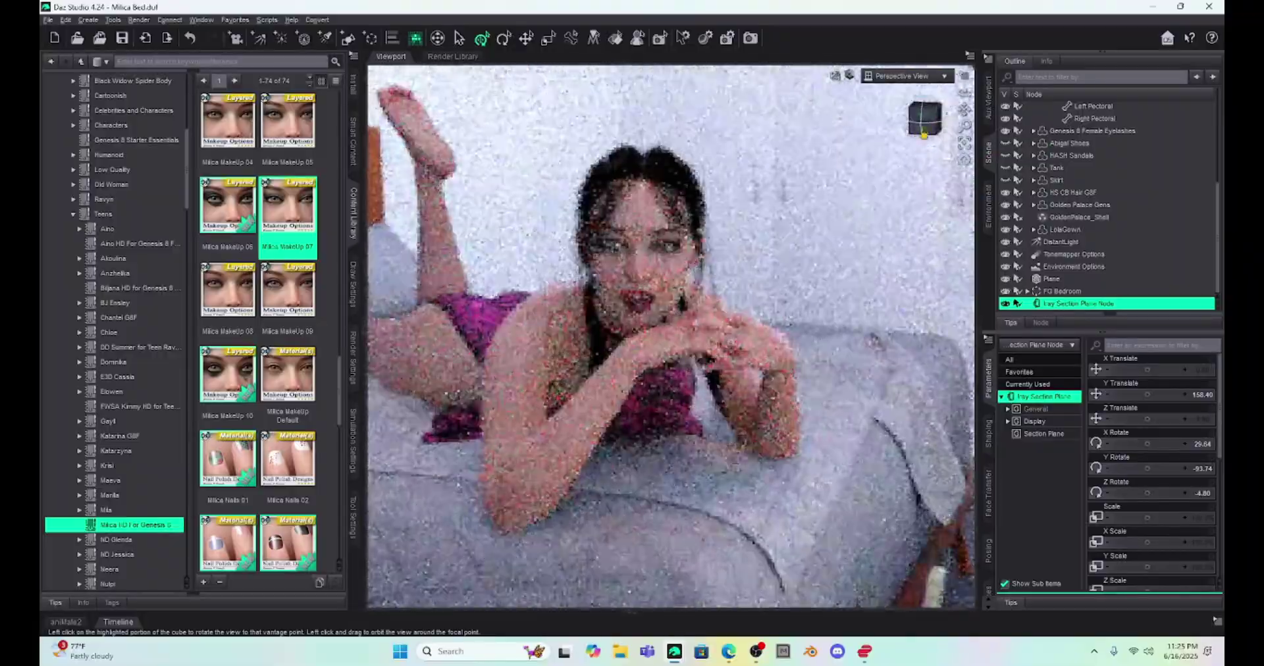
right_drag(964, 110, 963, 112)
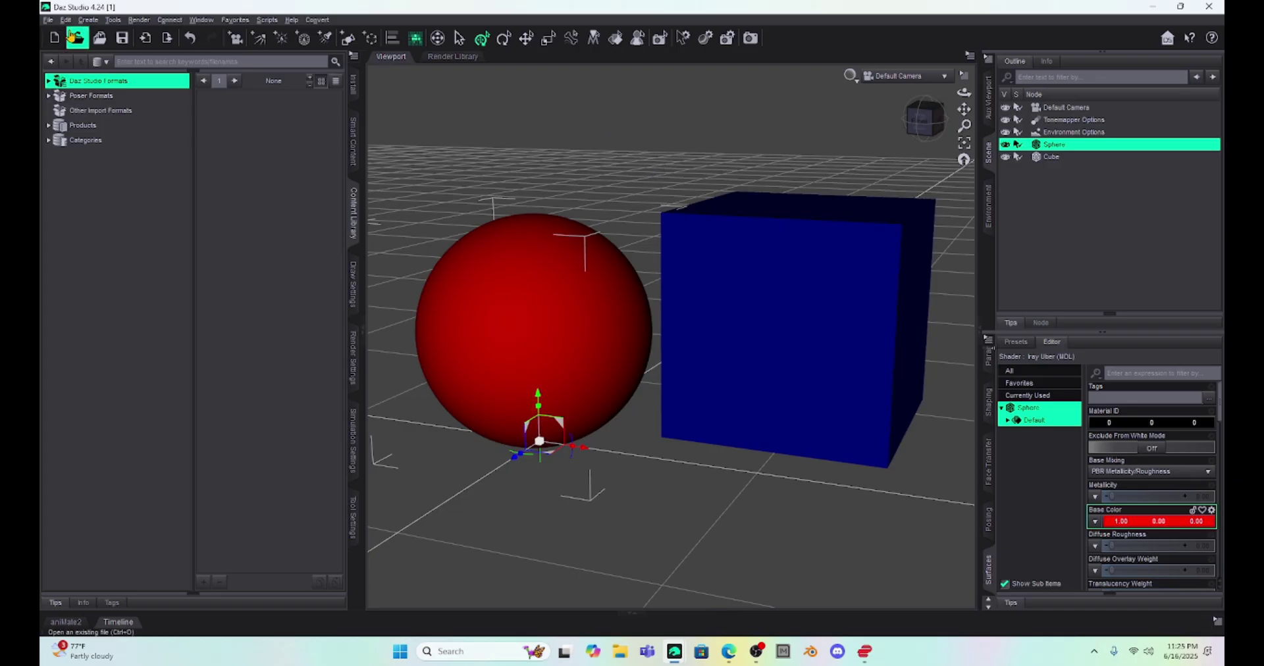
Add an Iray Section Plane Node to the sphere-and-cube scene and set Y Translate to about 52.85.
click(86, 21)
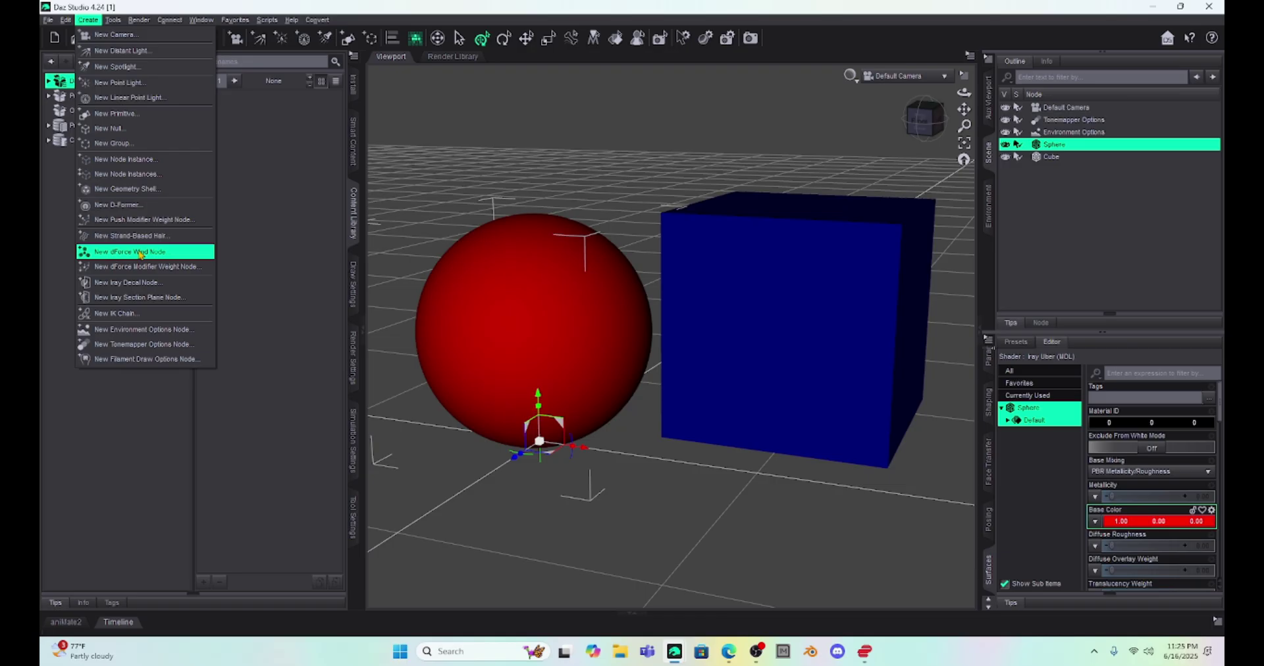
click(141, 303)
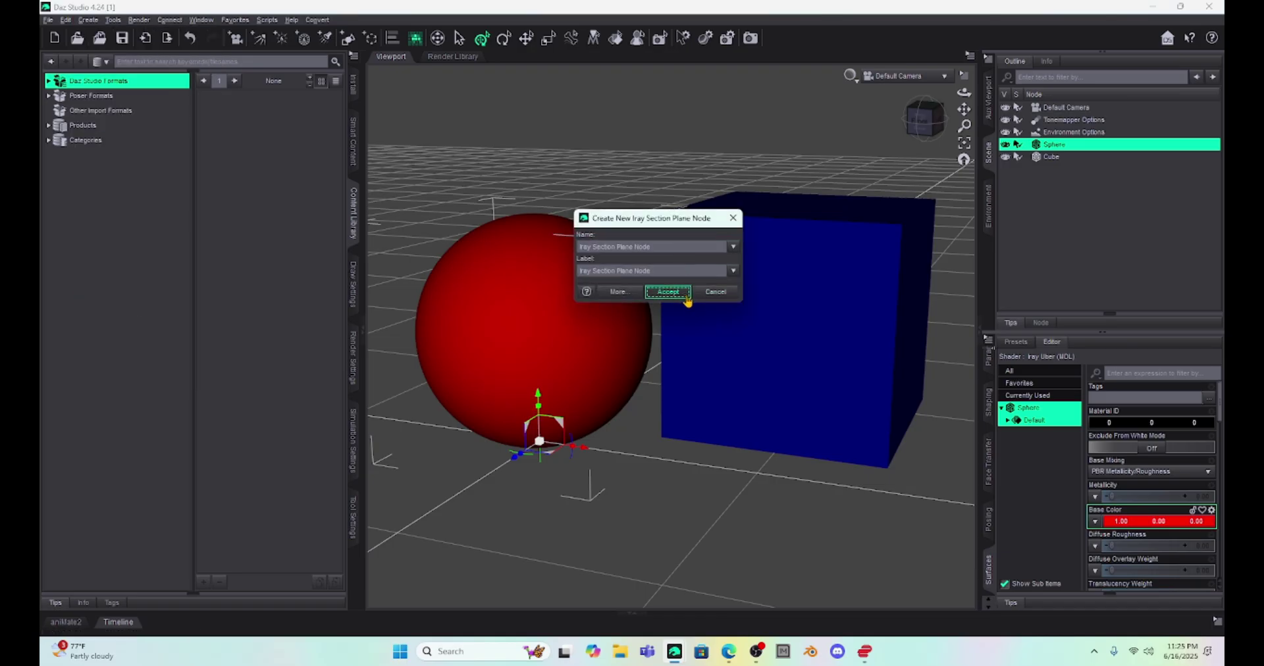
click(685, 298)
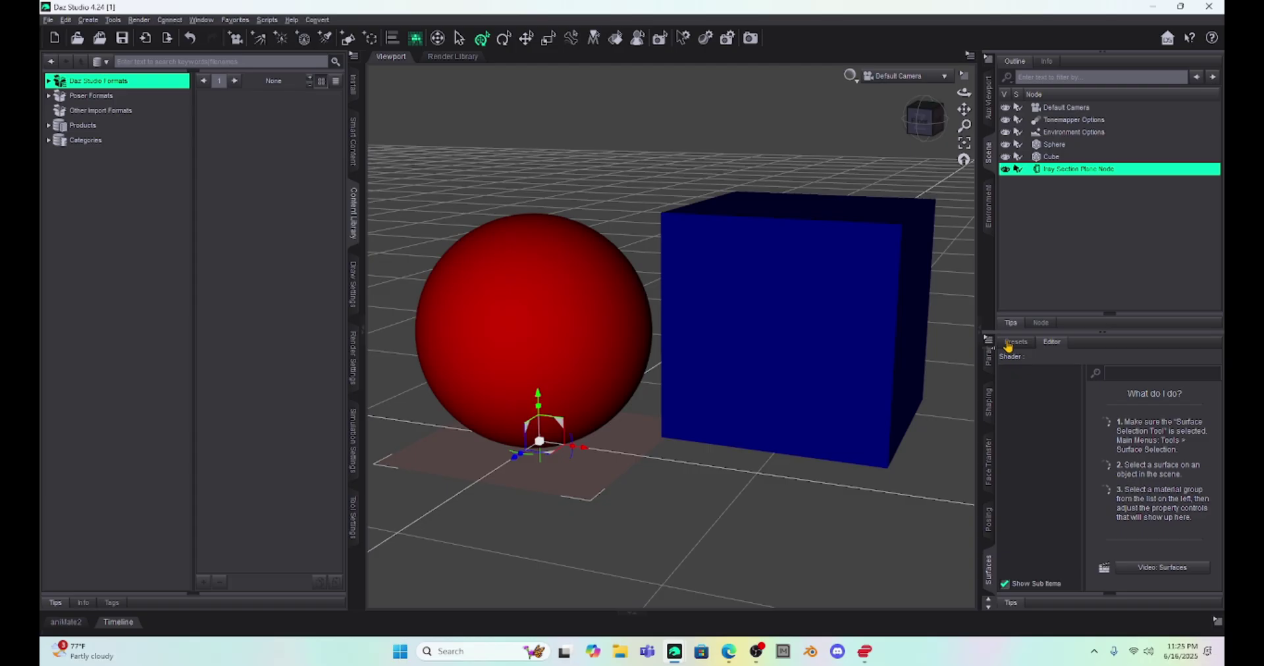
click(989, 362)
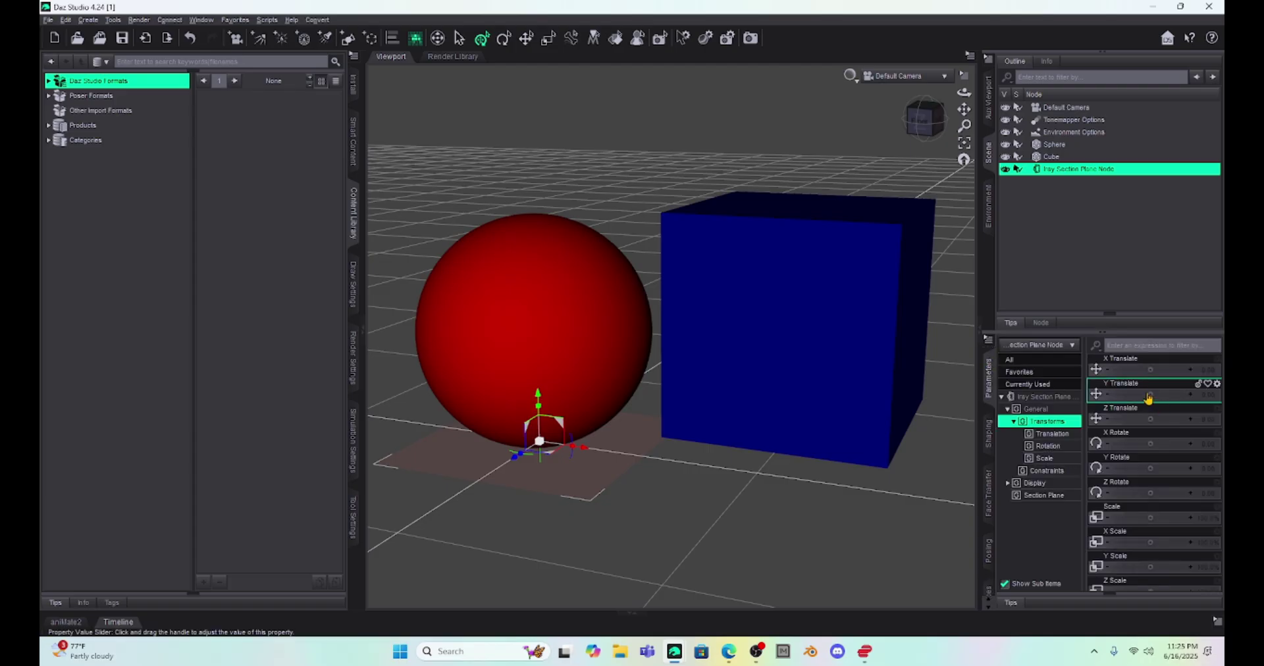
drag(1149, 394, 1167, 393)
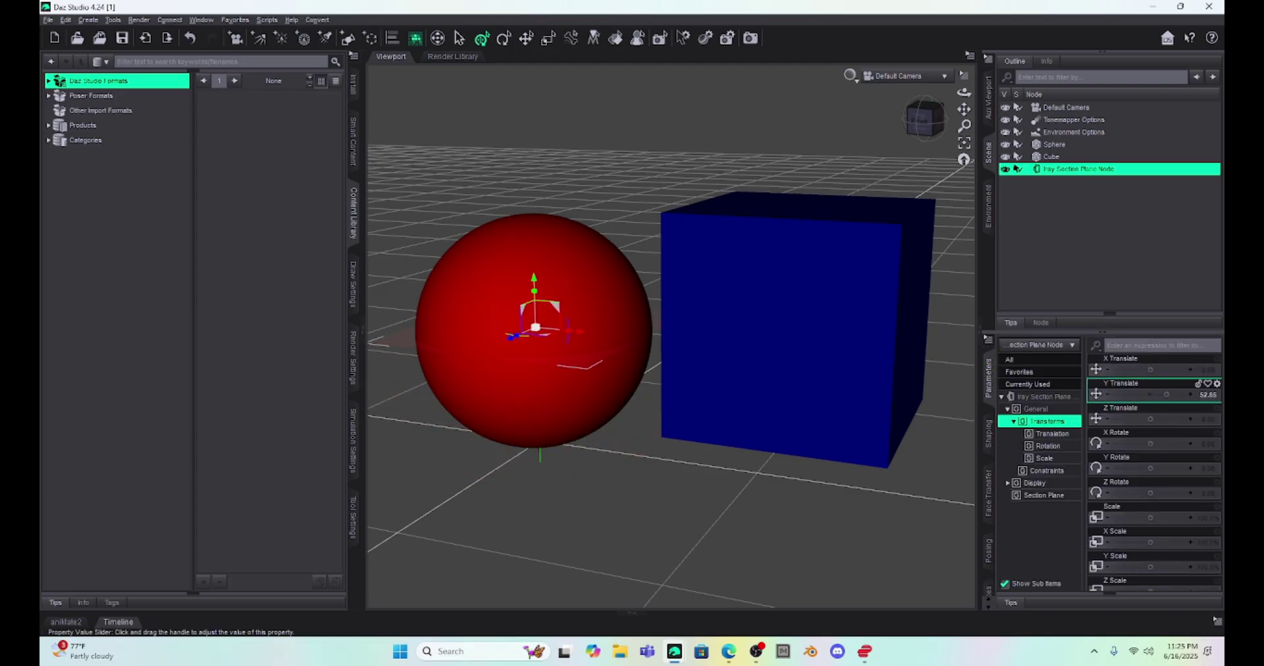
Switch the viewport to NVIDIA Iray preview and look down on the sphere and cube.
click(851, 75)
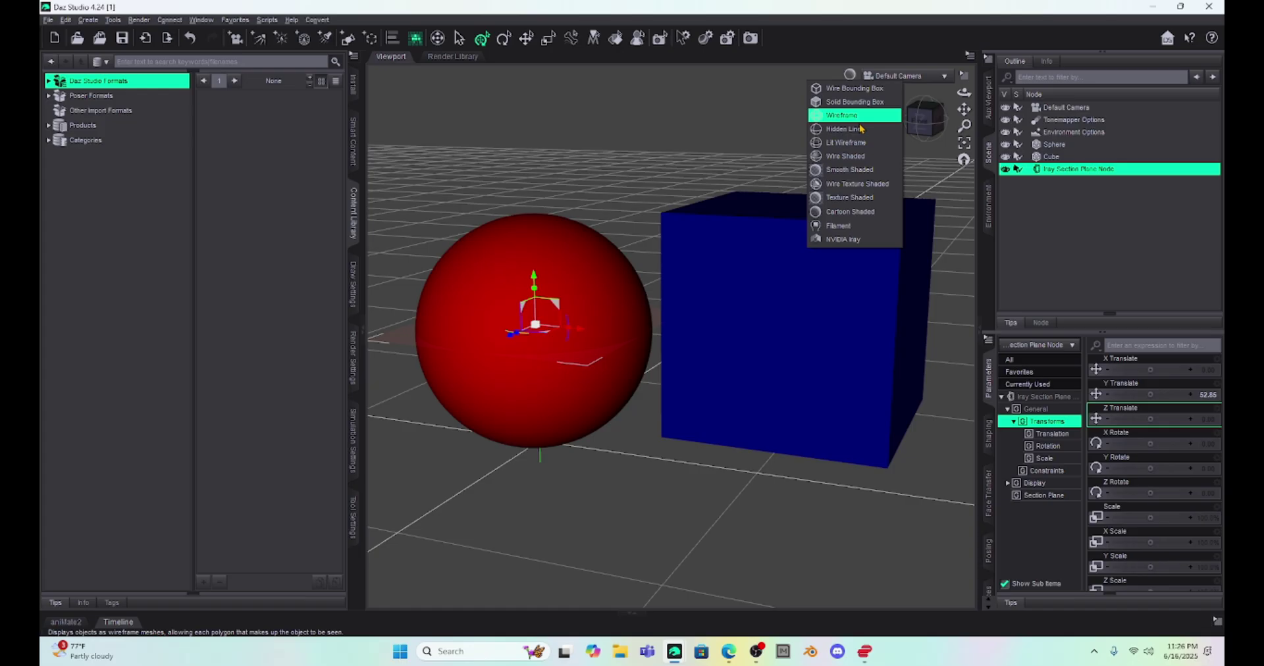
click(844, 239)
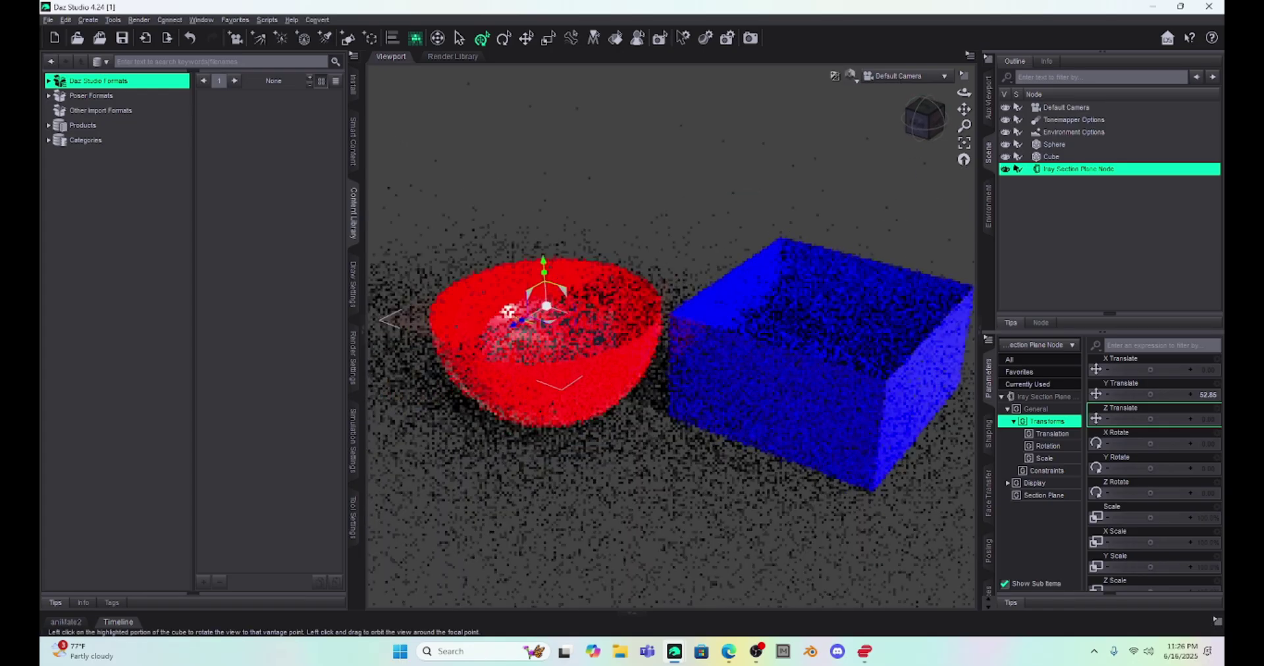
drag(926, 121, 925, 171)
Rotate the section plane to about 30° X, -37° Y and -34° Z.
mouse_move(1112, 431)
mouse_down()
mouse_move(1162, 420)
mouse_move(1137, 420)
mouse_up()
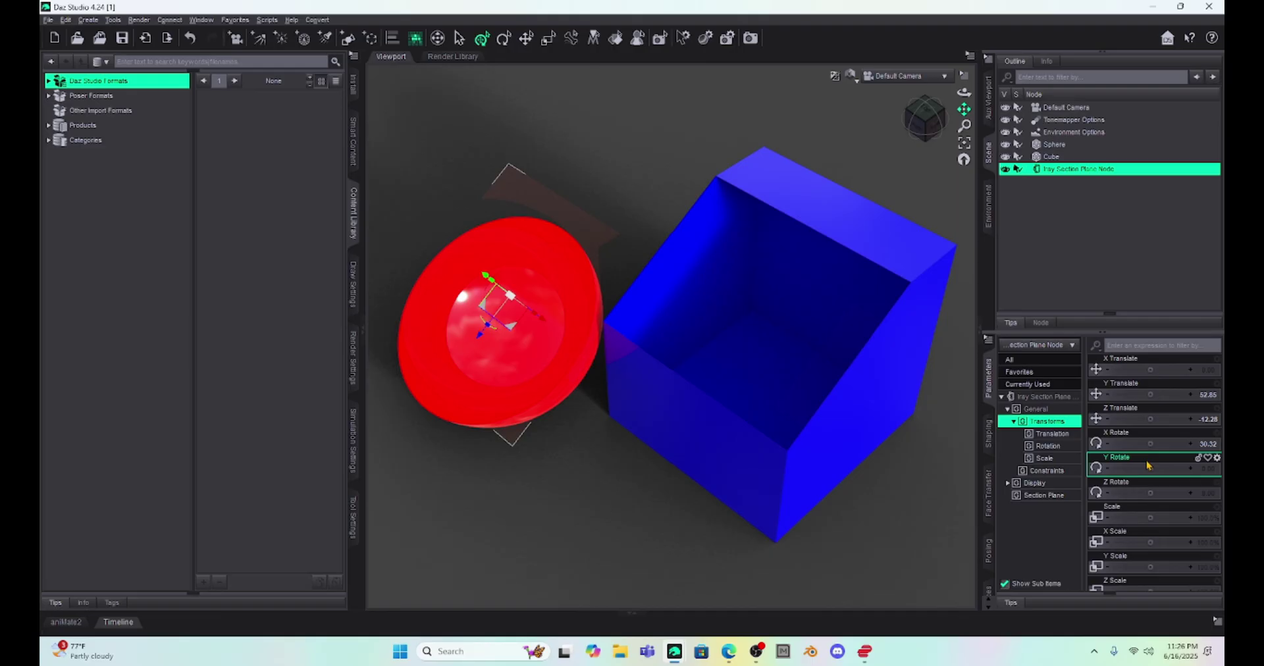
mouse_move(1150, 468)
mouse_down()
mouse_move(1164, 469)
mouse_move(1132, 468)
mouse_up()
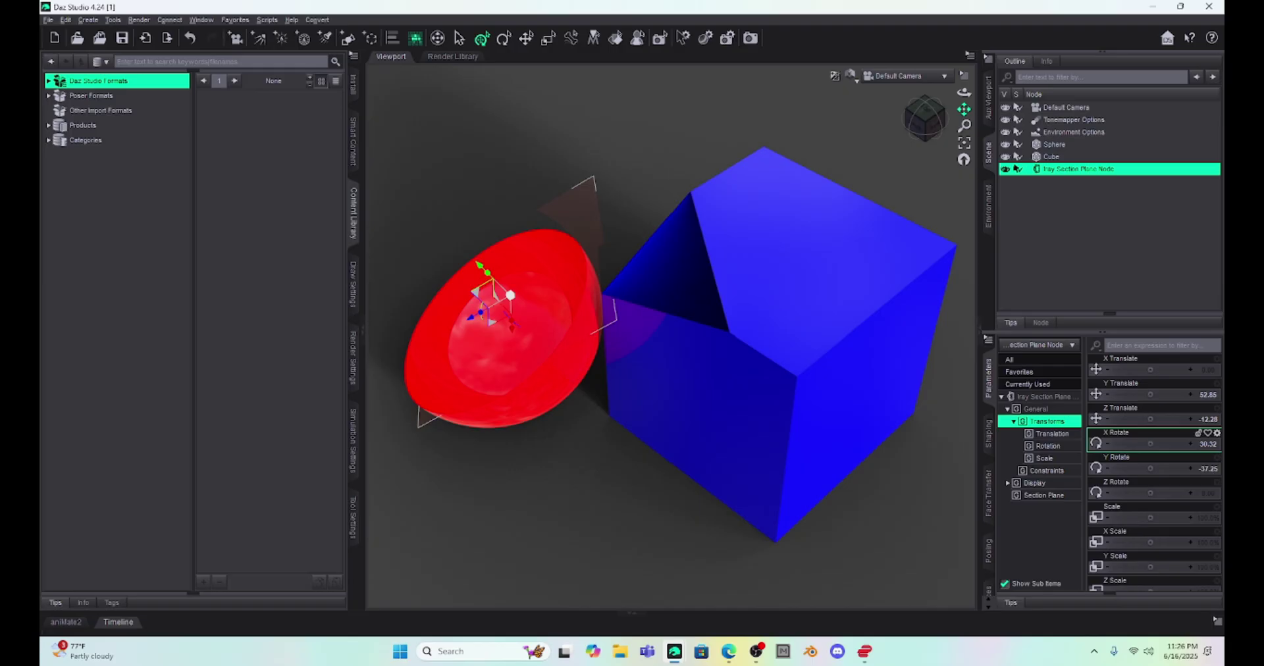
drag(1150, 493, 1130, 493)
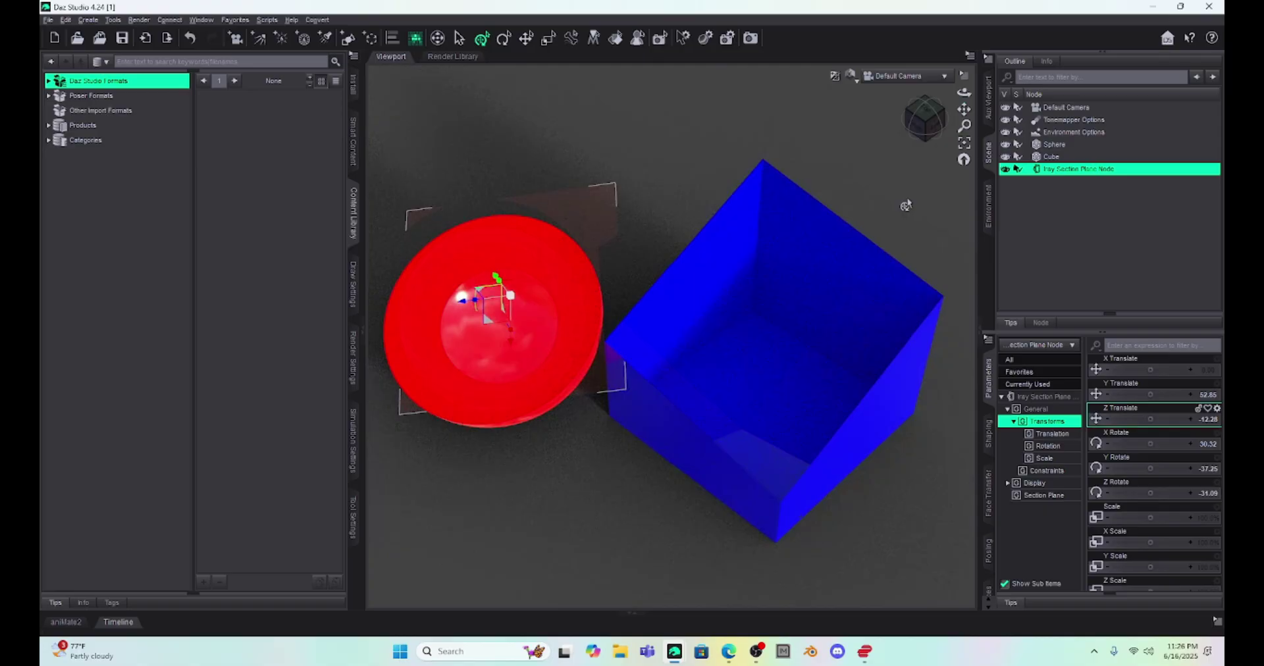
mouse_move(674, 651)
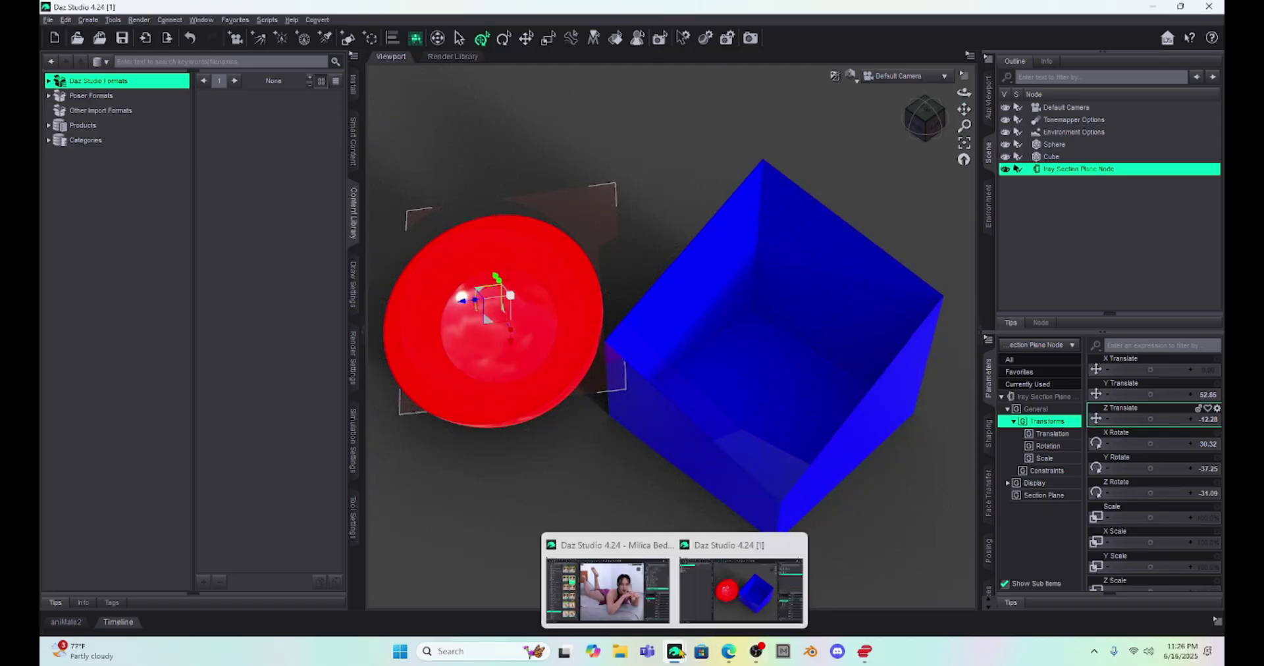
Return to the Milica Bed.duf window and toggle the section plane's visibility off and back on.
click(635, 581)
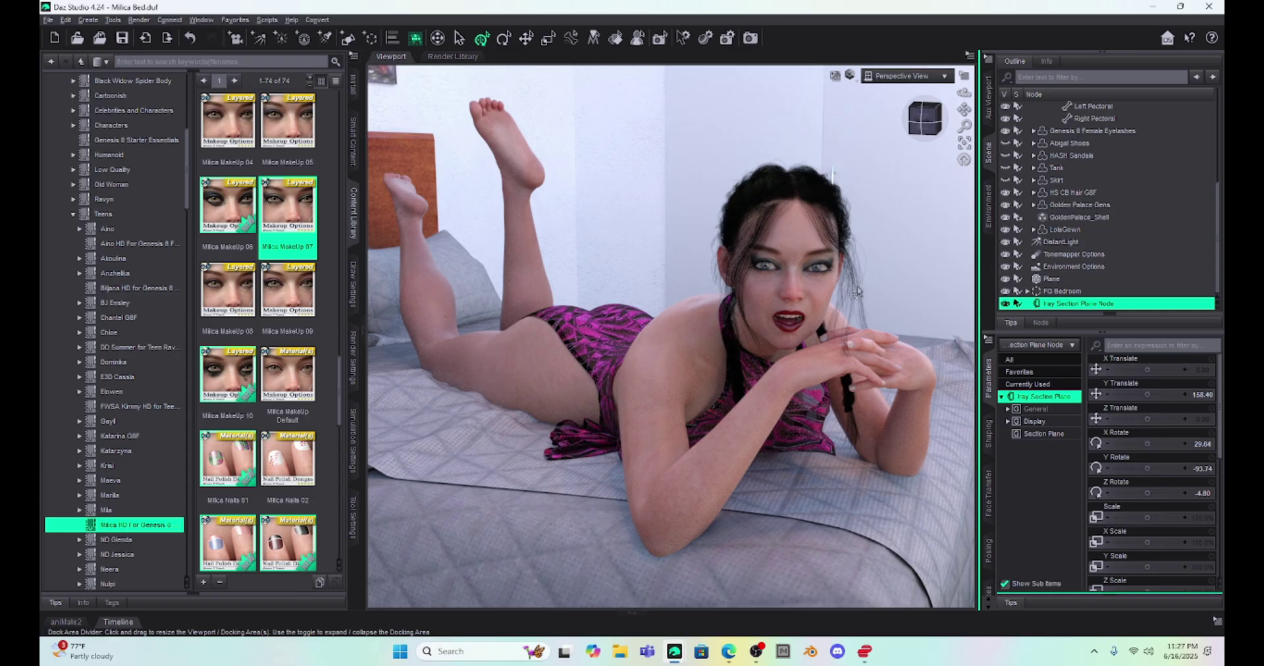
click(1006, 304)
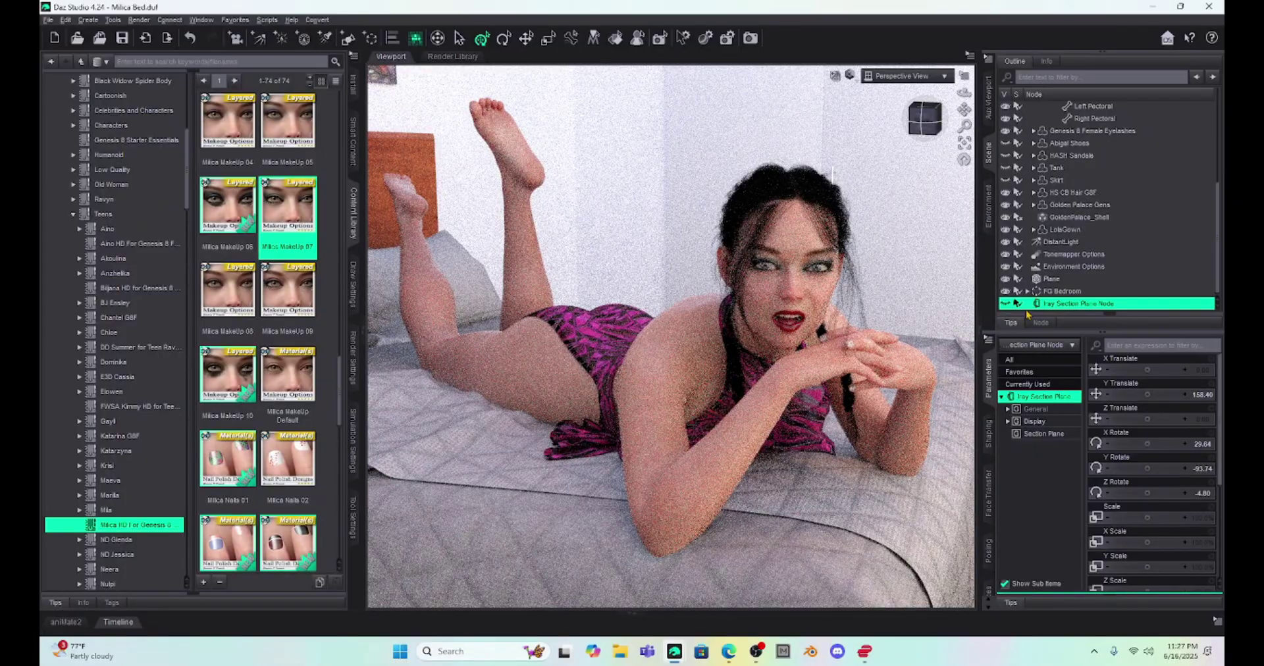
click(1006, 303)
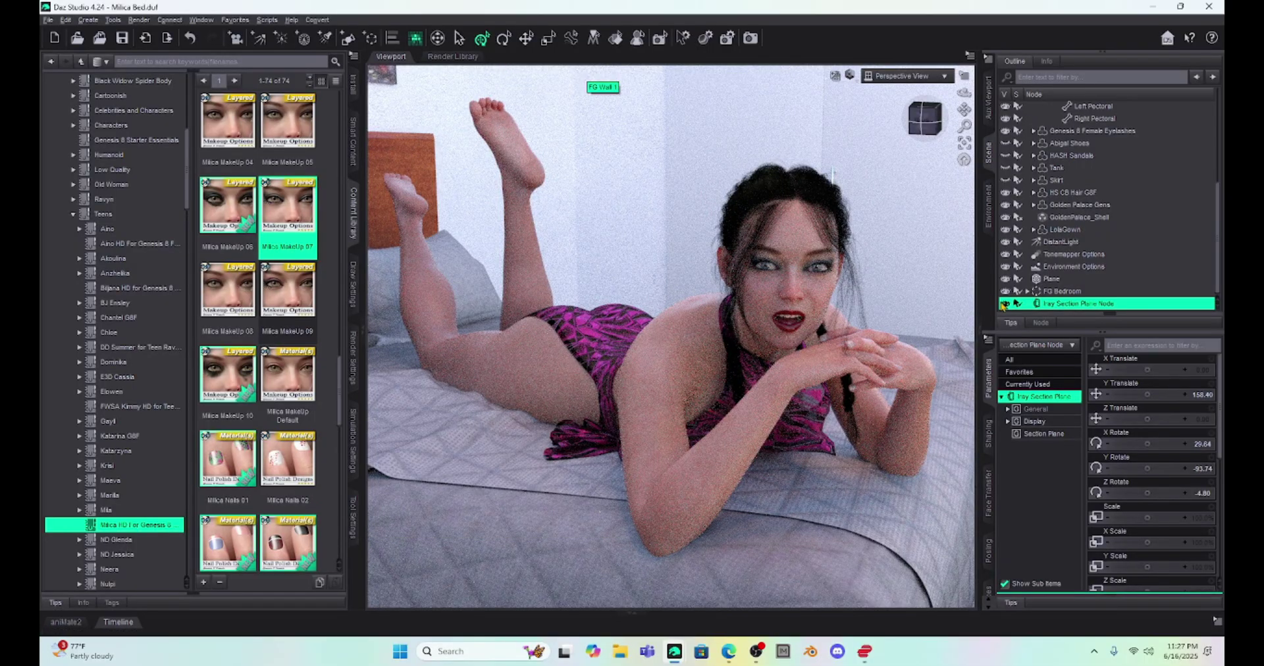
click(1005, 304)
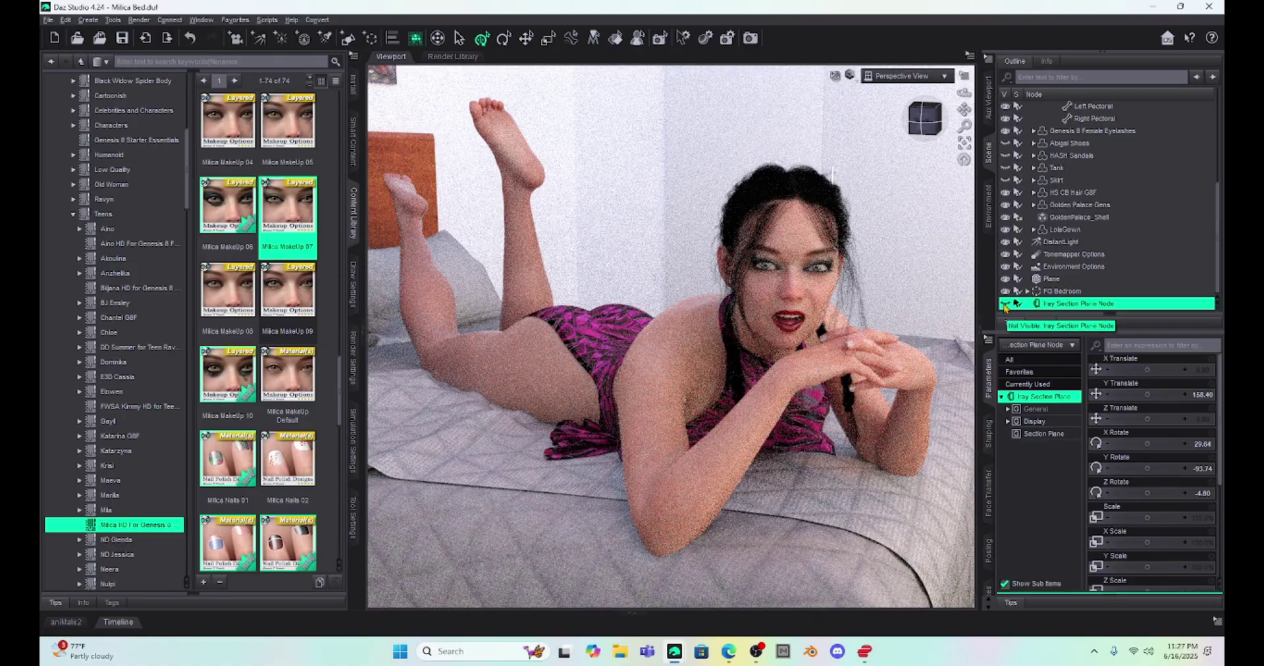
click(1005, 304)
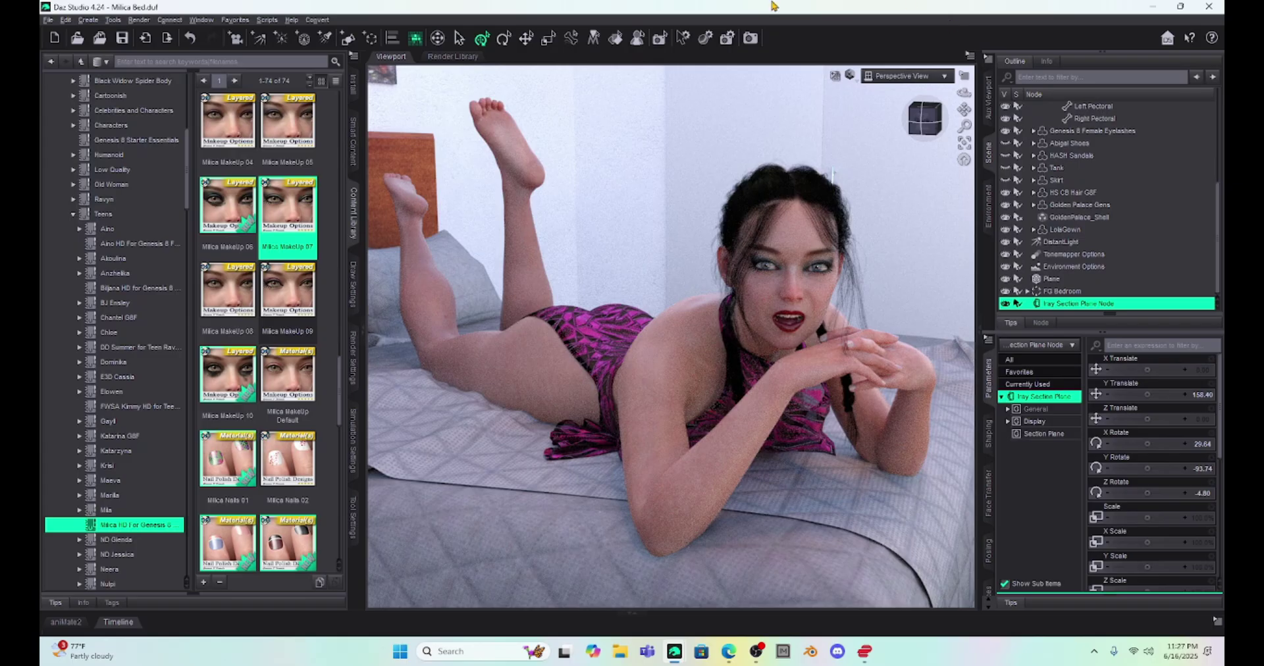
Open the Create menu showing New Iray Section Plane Node.
click(88, 22)
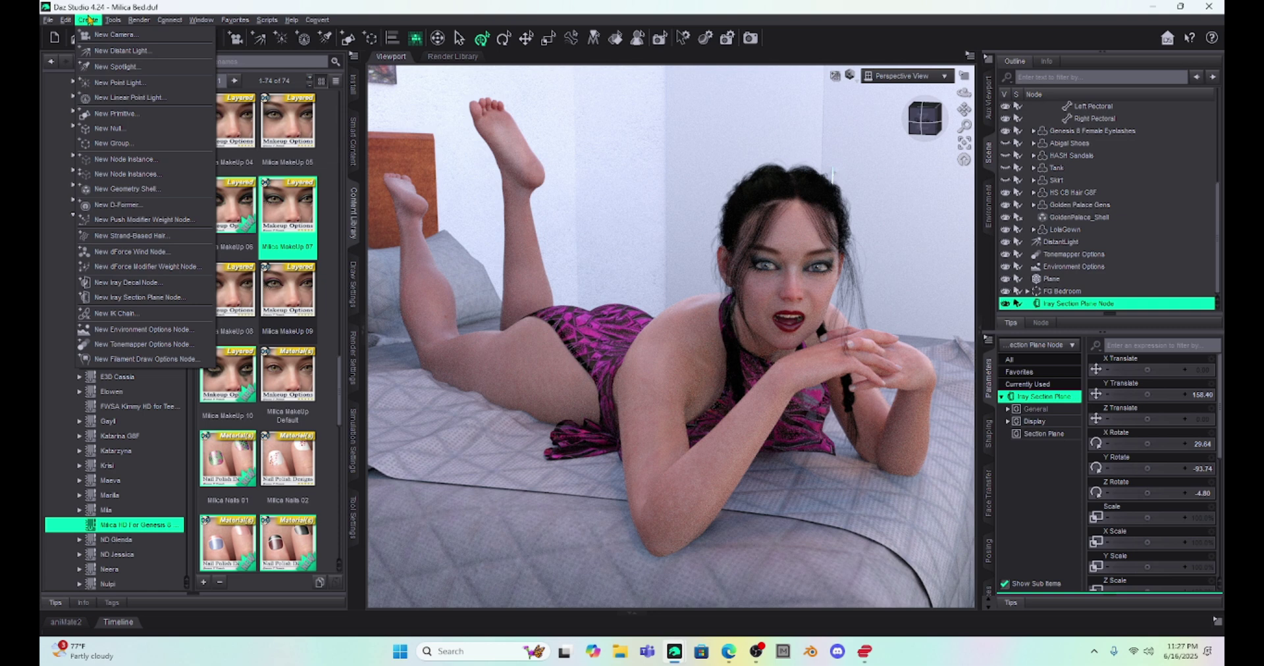